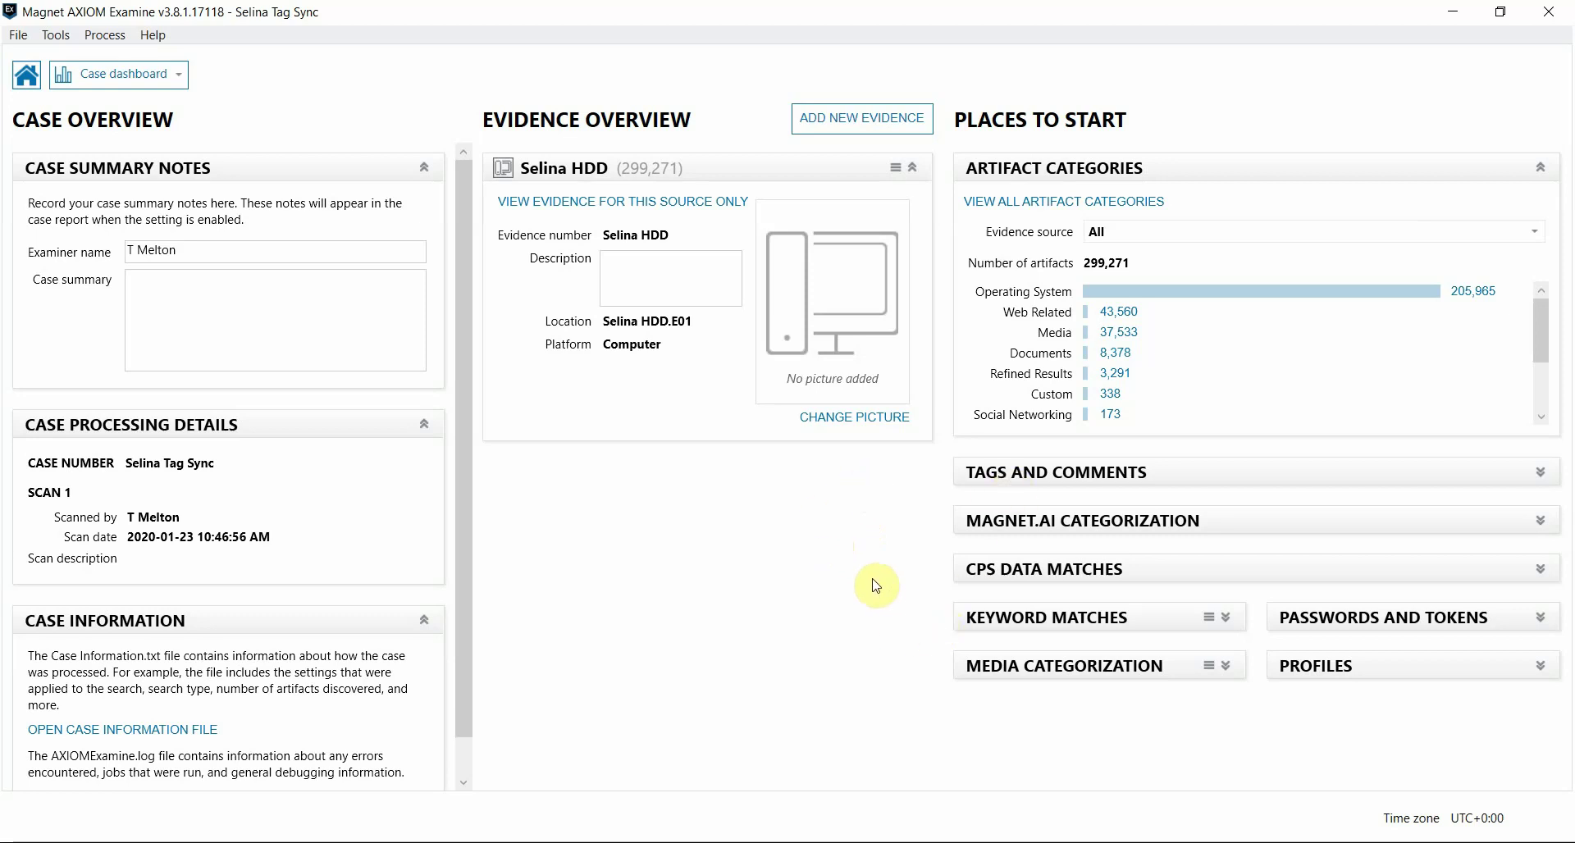
# Check that Tags and Comments is empty, then browse by Artifacts down to Windows Event Logs
pyautogui.click(1011, 472)
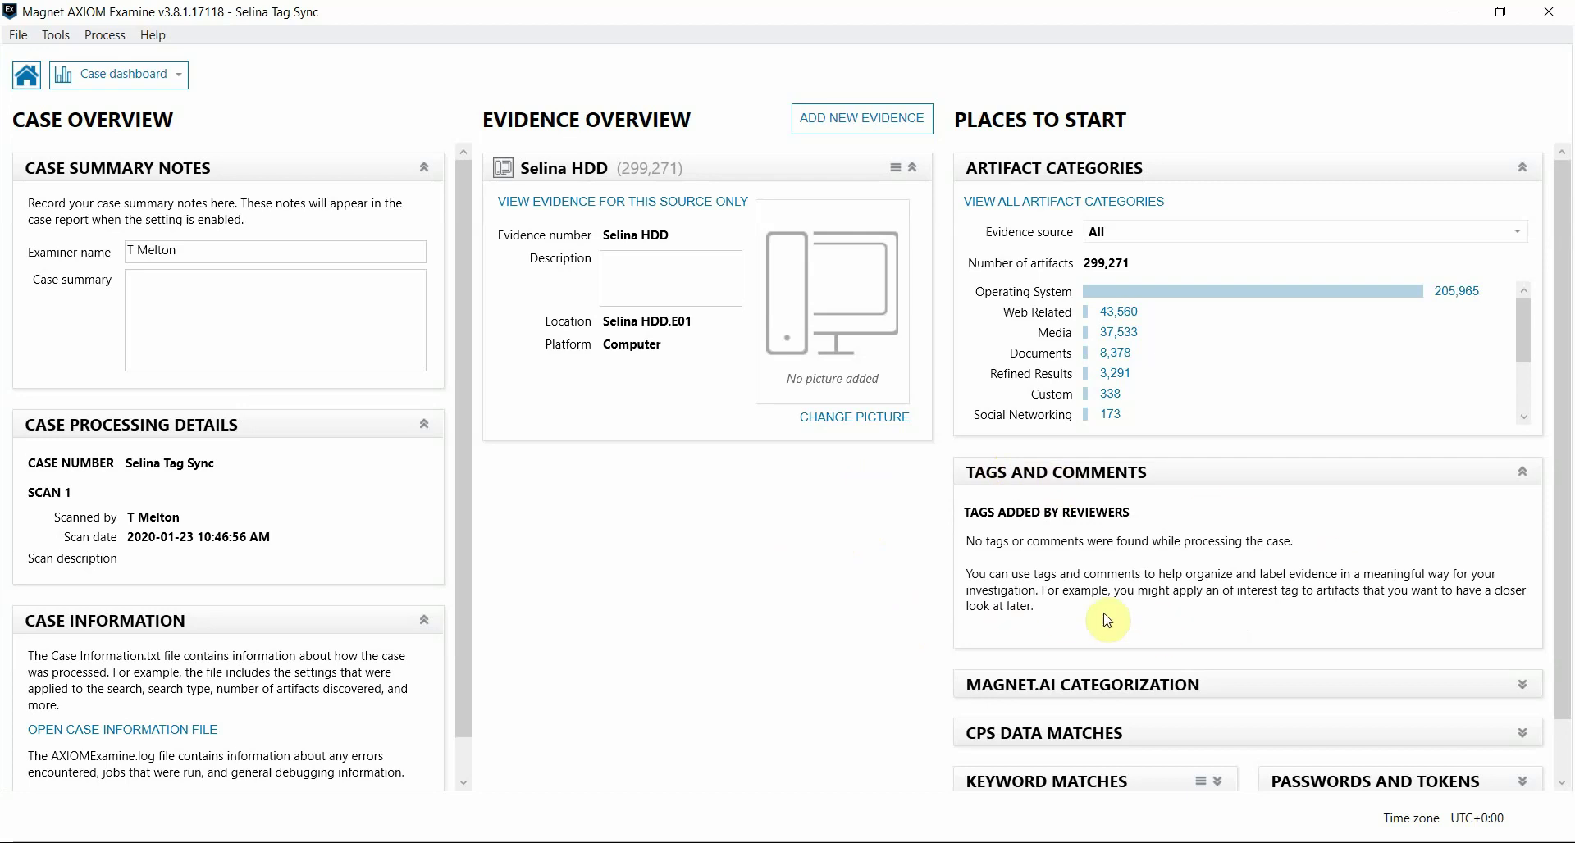
pyautogui.click(96, 75)
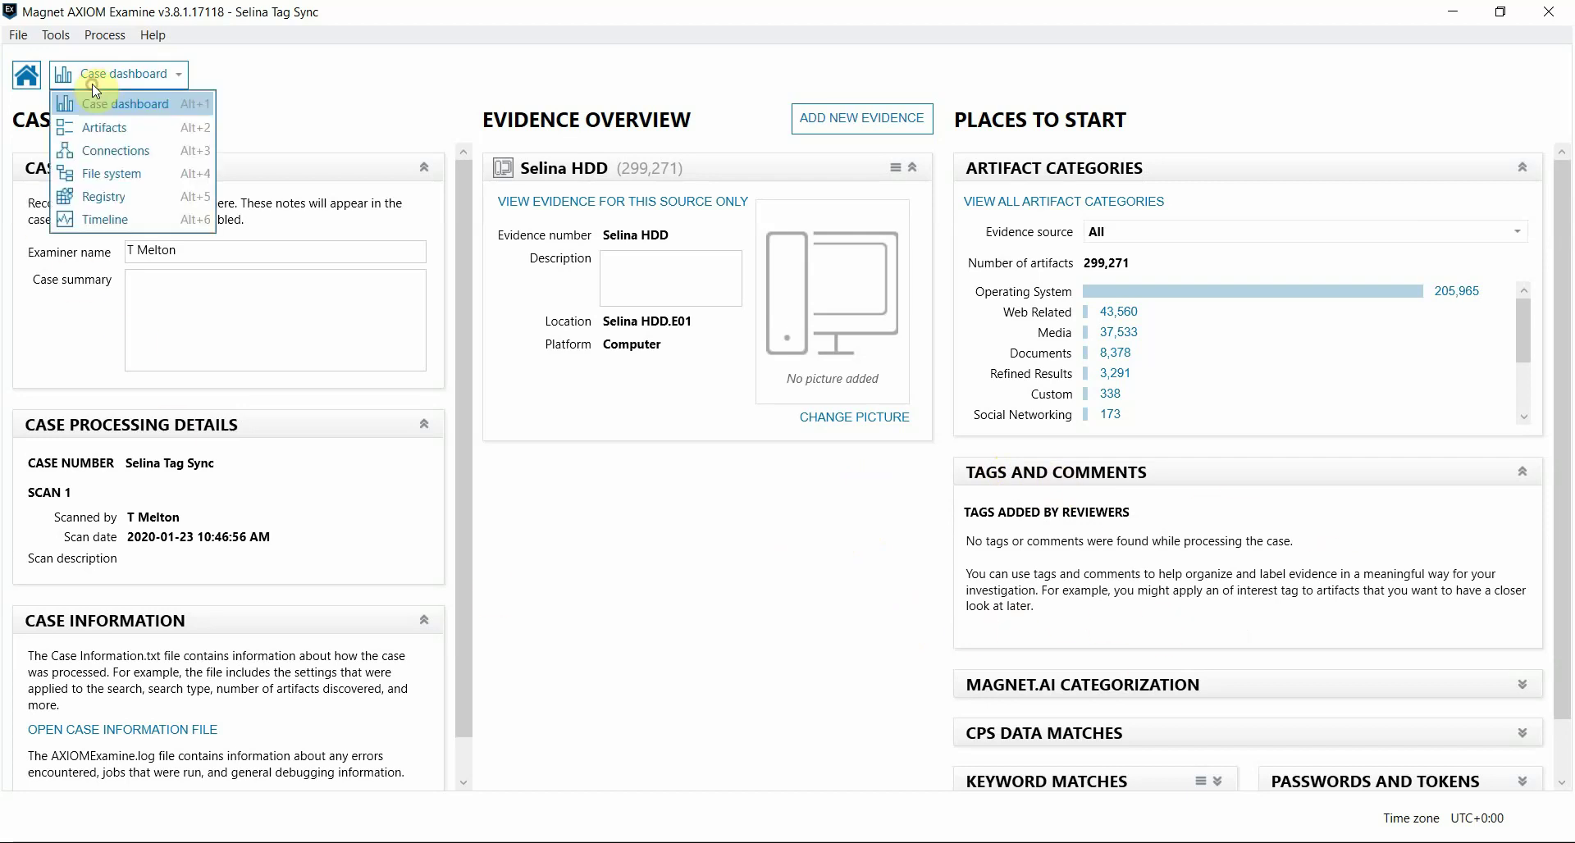
pyautogui.click(95, 129)
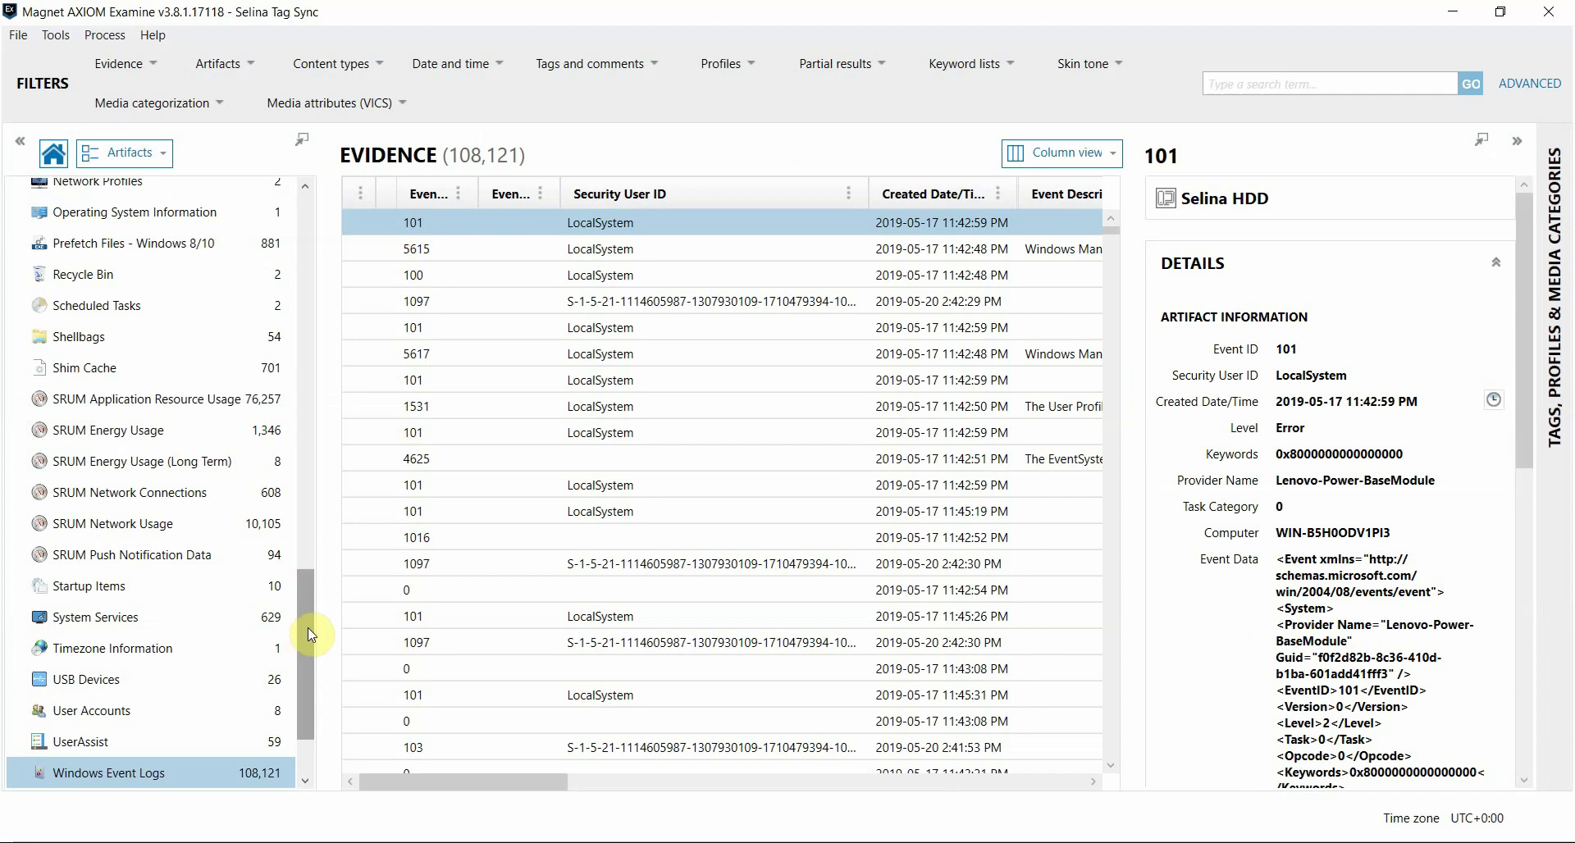
pyautogui.scroll(-2, 308, 627)
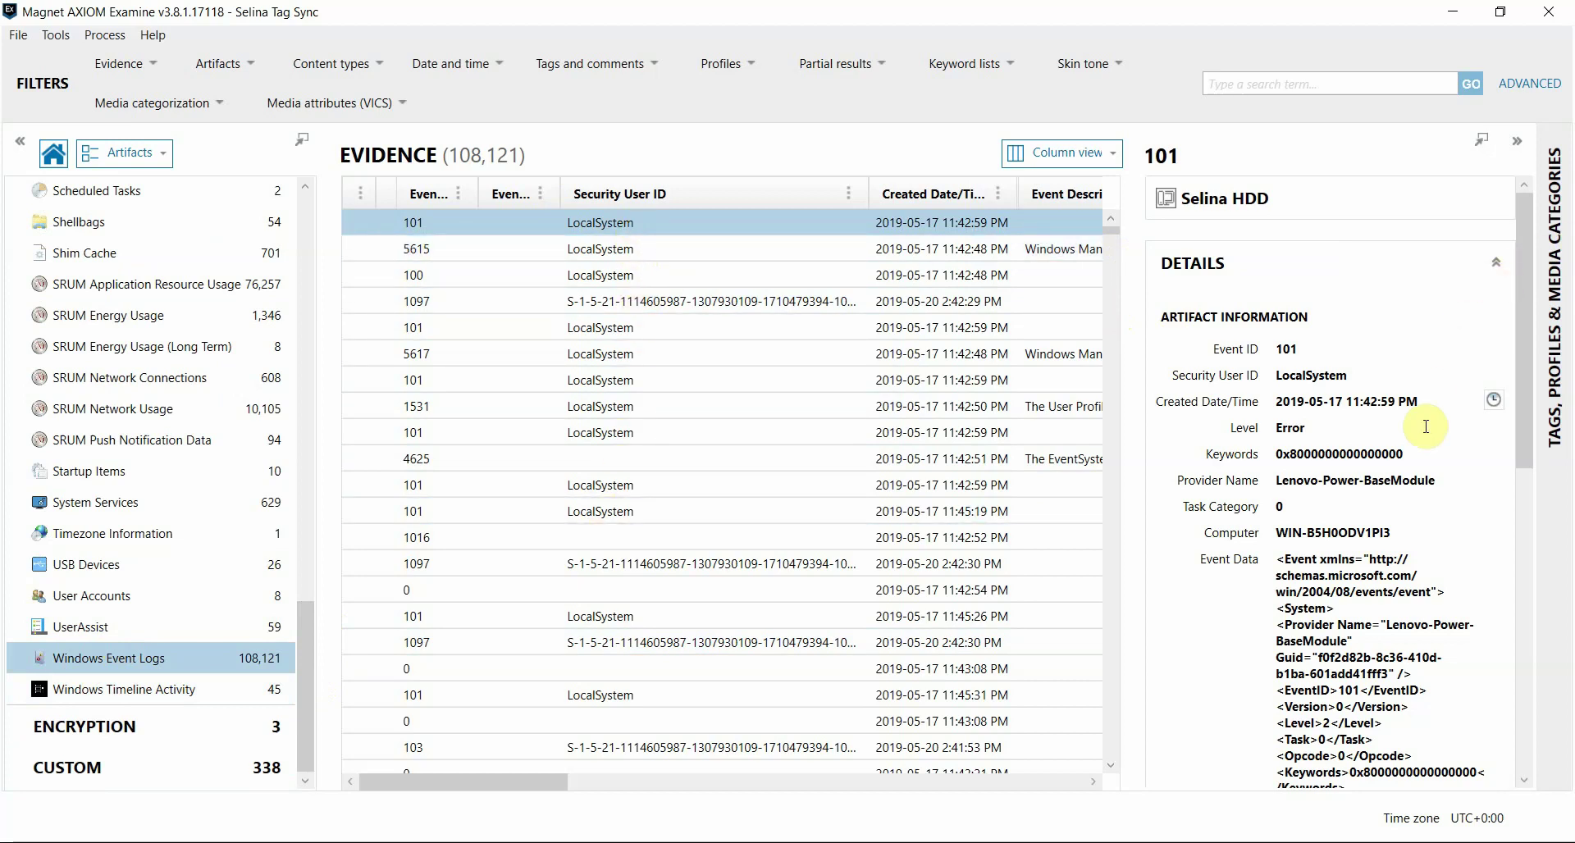
pyautogui.scroll(-10, 1312, 549)
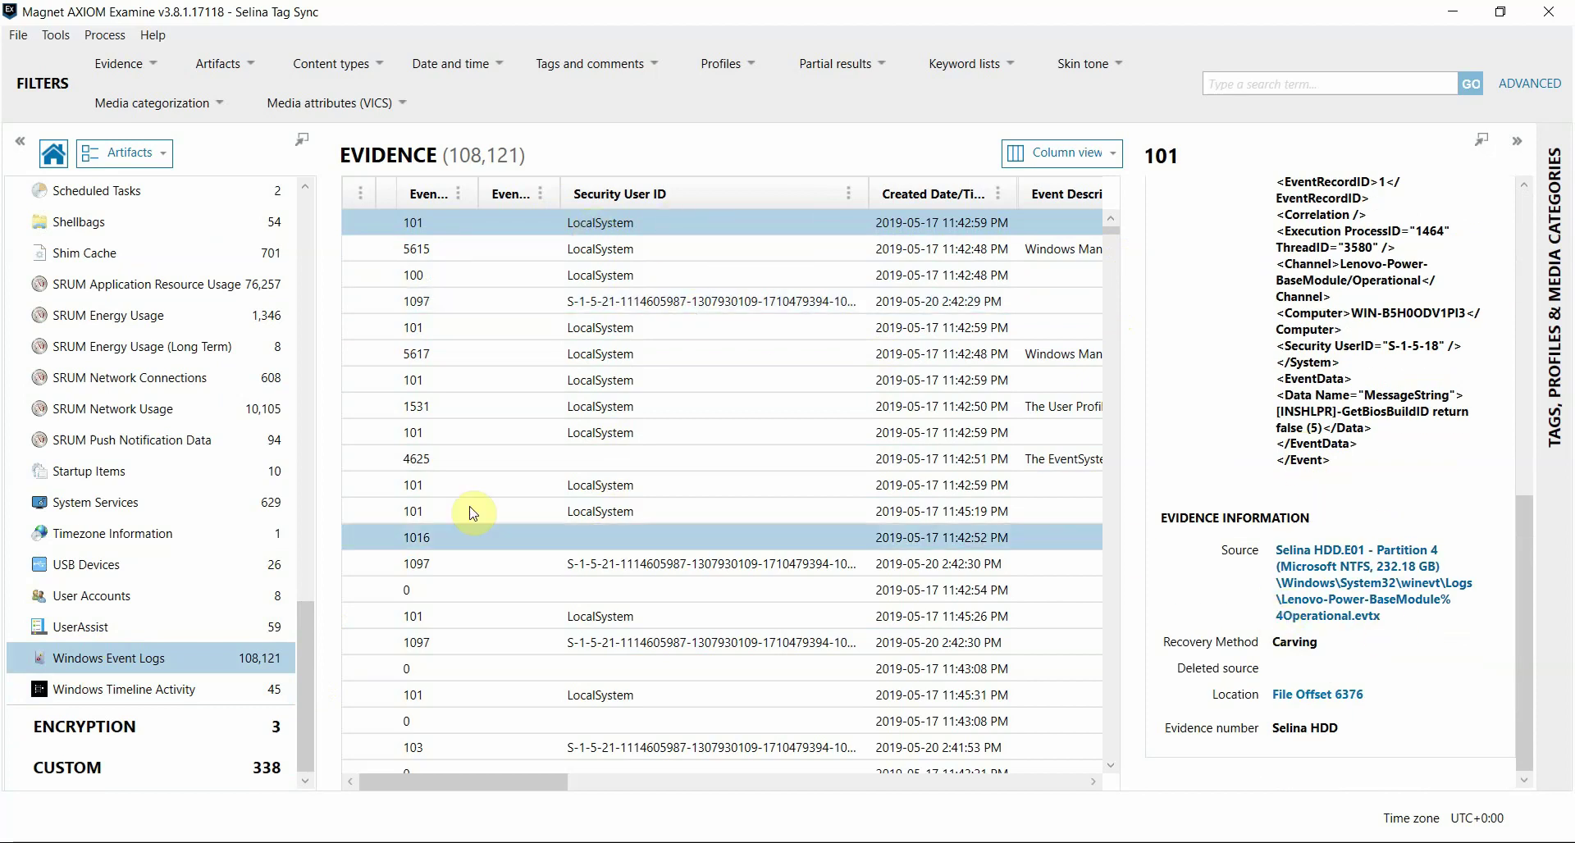
pyautogui.moveTo(302, 658); pyautogui.dragTo(341, 323)
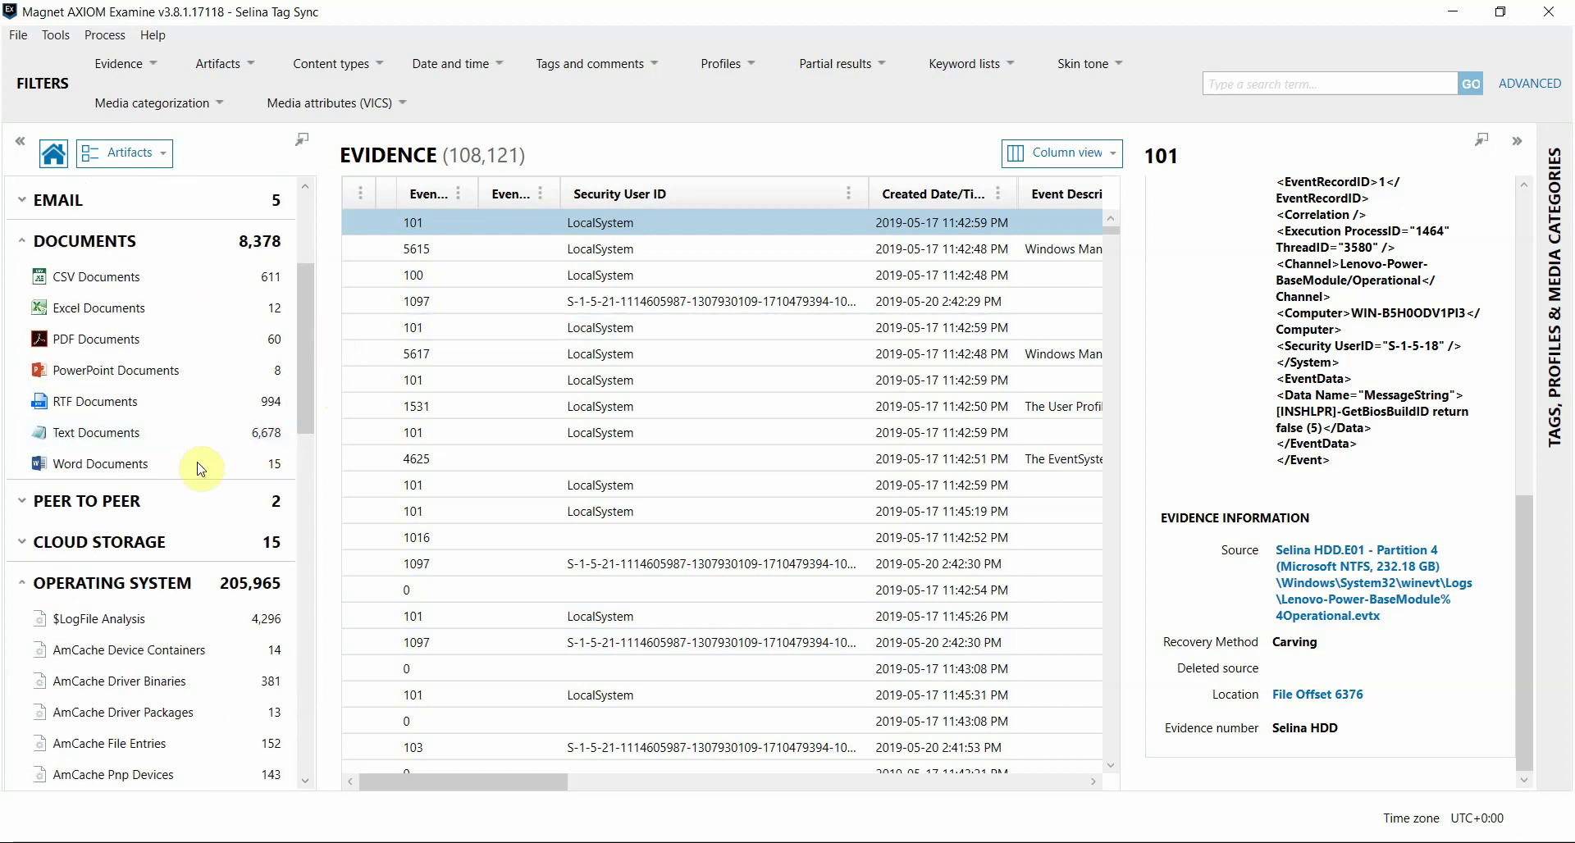
# Show the Word Documents artifacts and give Maintenance Add On.docx a Bookmark tag
pyautogui.click(123, 466)
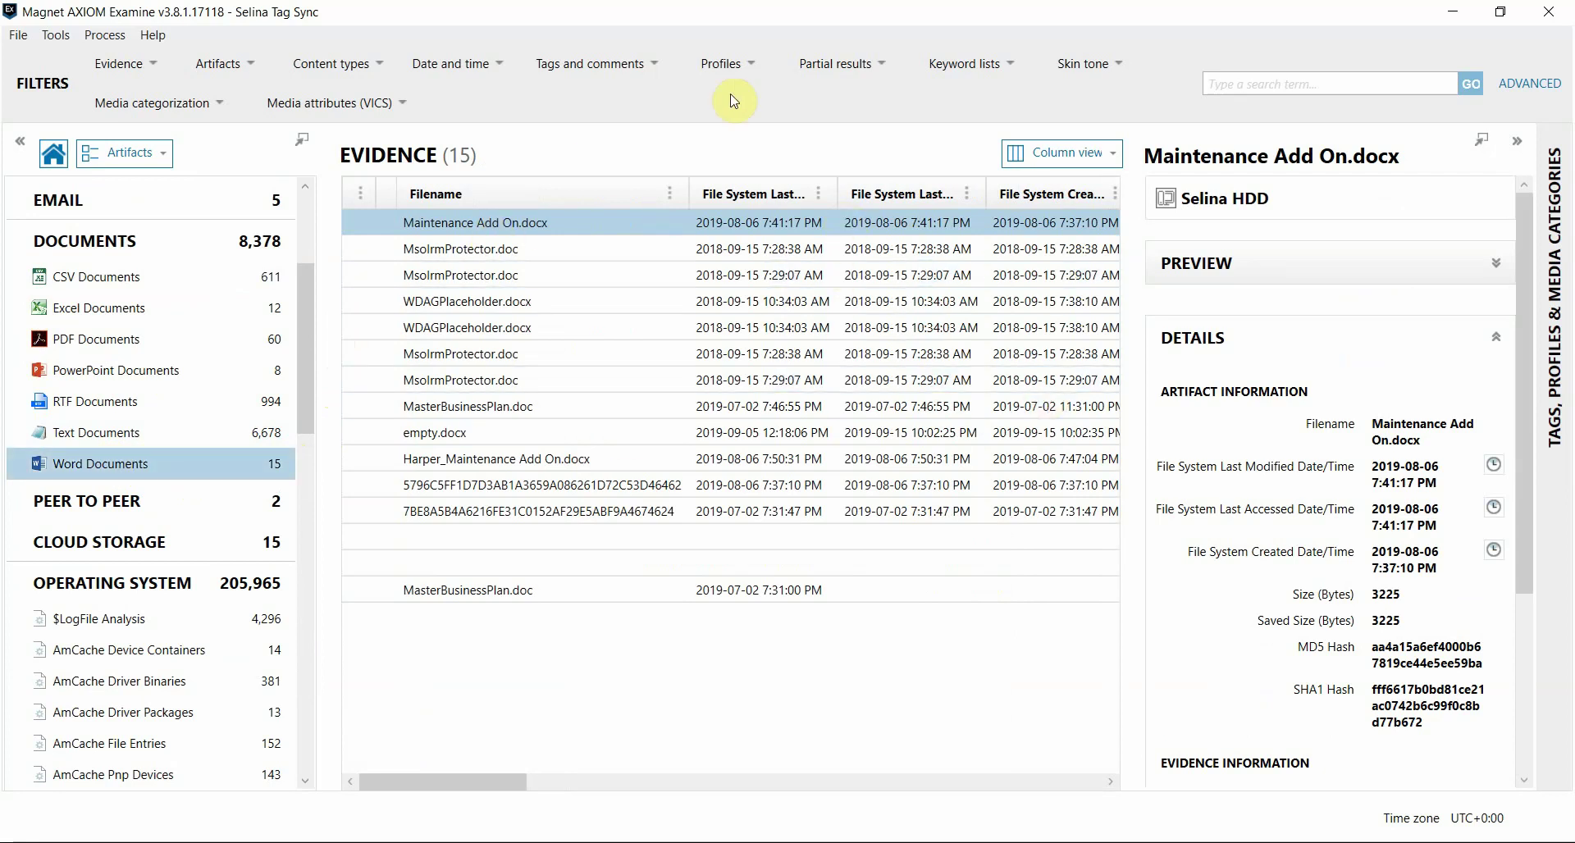
pyautogui.rightClick(513, 225)
pyautogui.moveTo(583, 369)
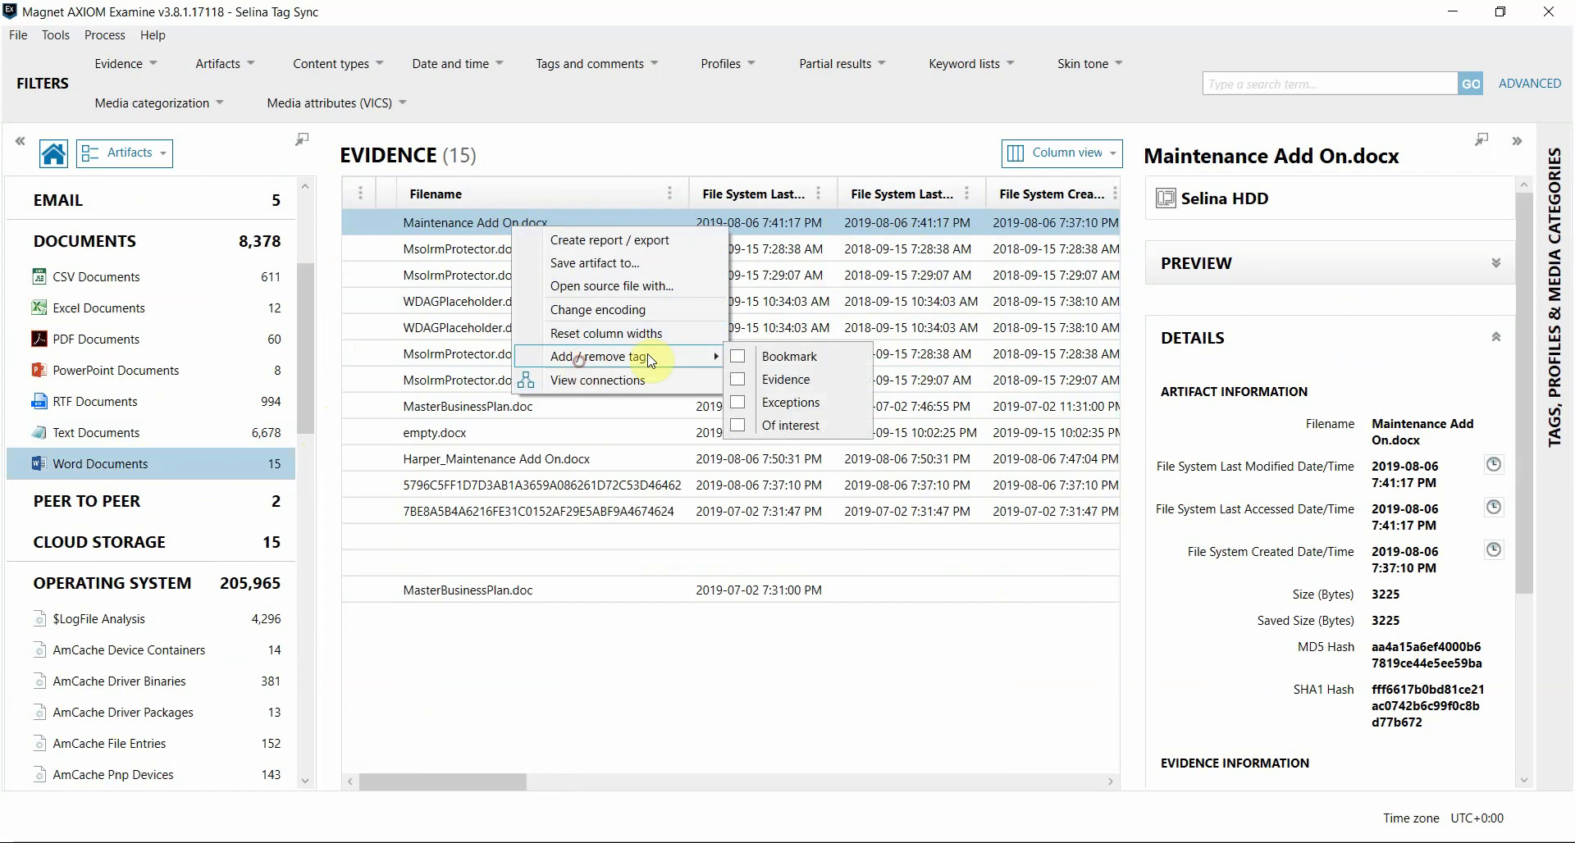
pyautogui.click(738, 356)
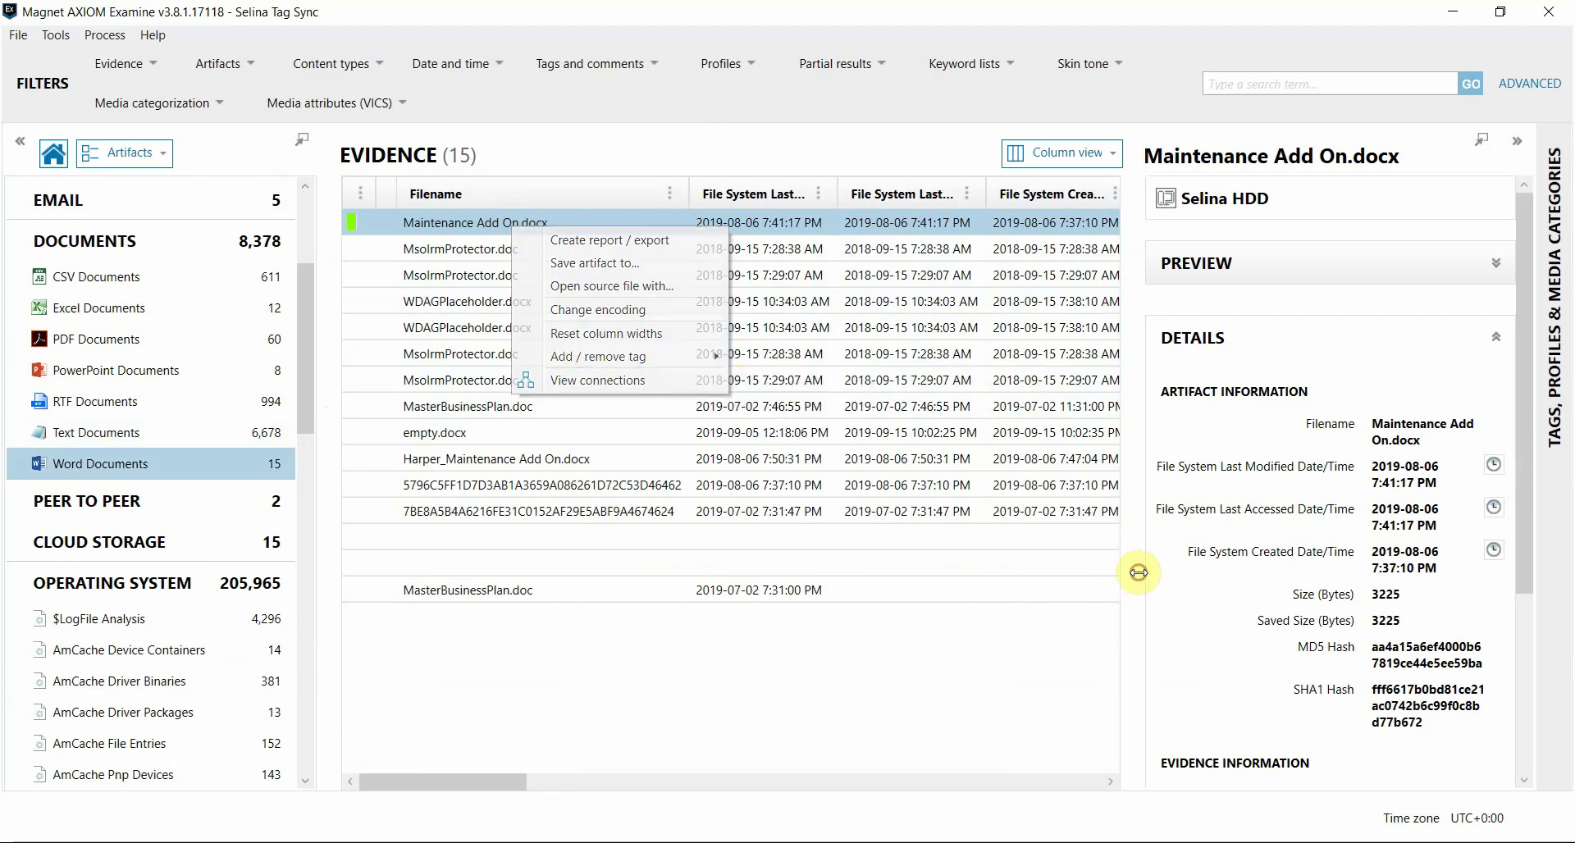
pyautogui.scroll(-3, 1247, 518)
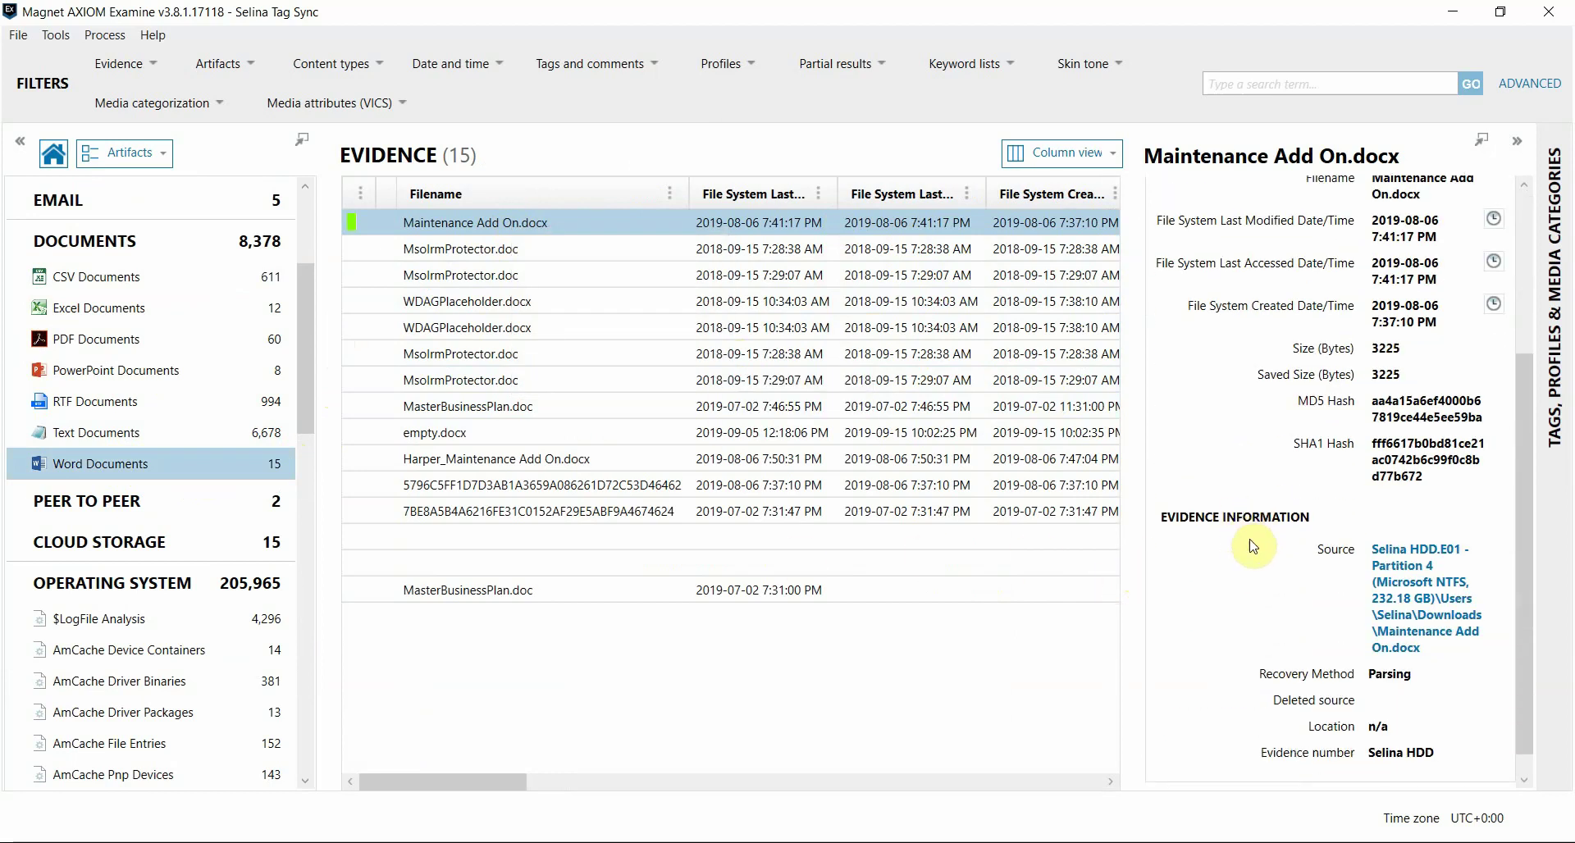
# Follow the document's Source path link into the Downloads folder and select the scanned PDF
pyautogui.click(1387, 611)
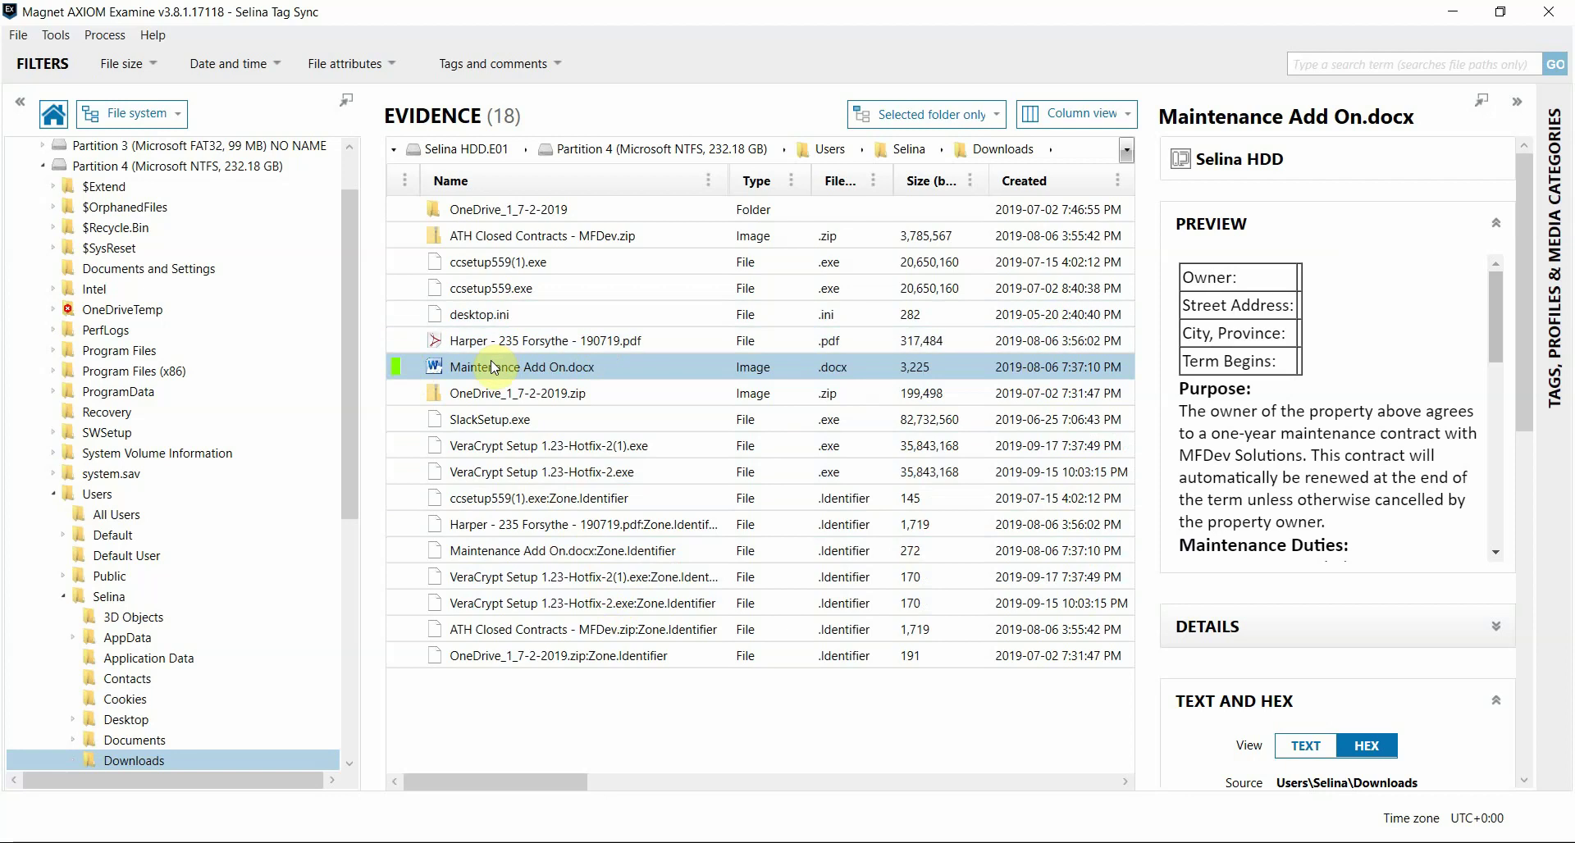
pyautogui.click(475, 344)
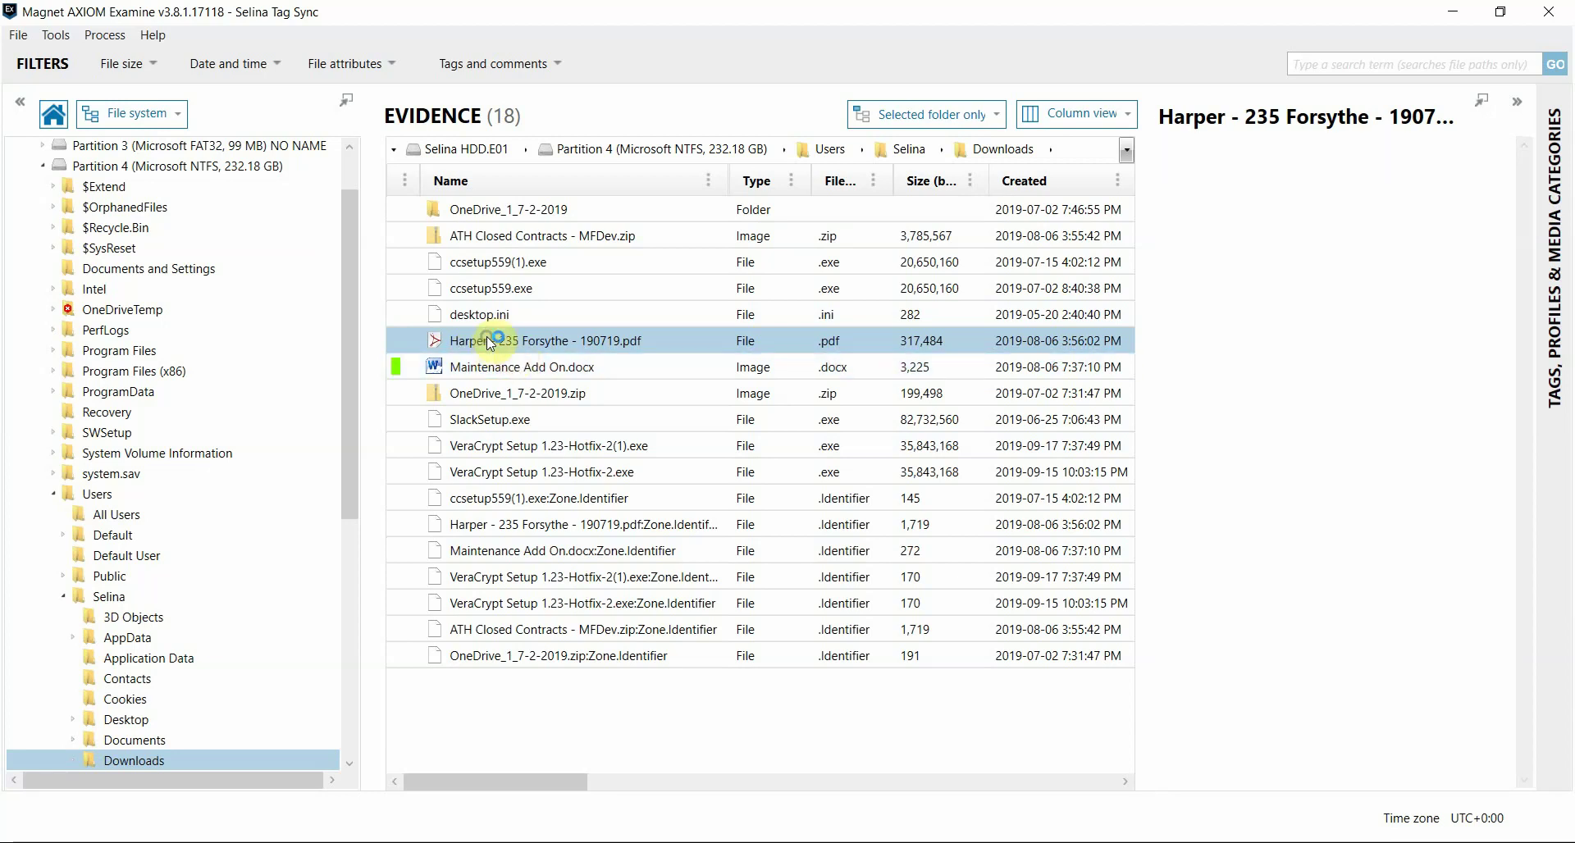
pyautogui.rightClick(485, 338)
pyautogui.moveTo(640, 535)
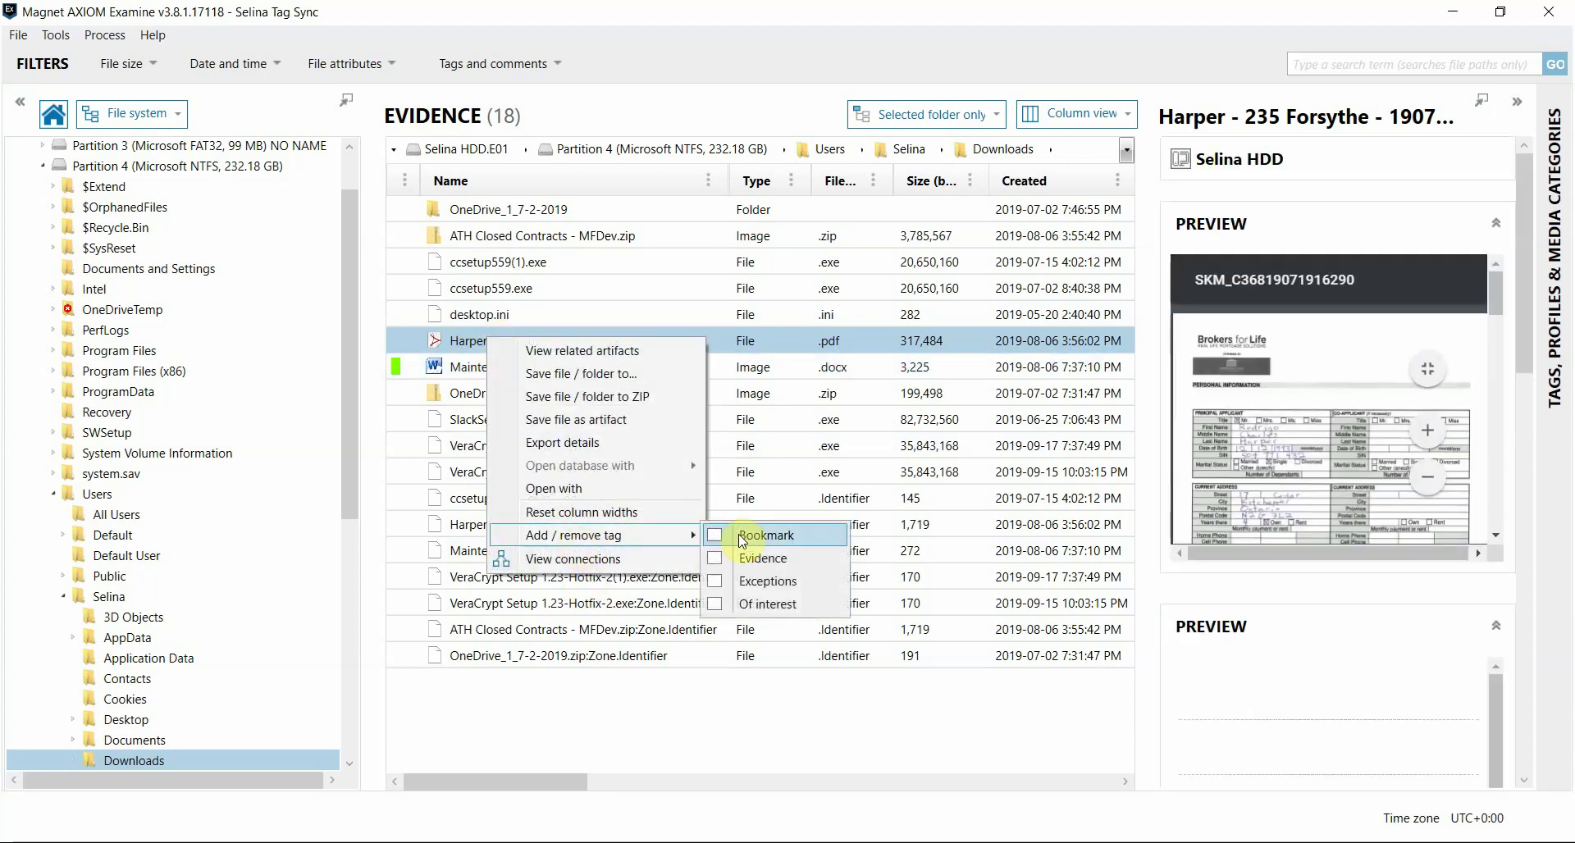
pyautogui.click(714, 535)
pyautogui.click(616, 785)
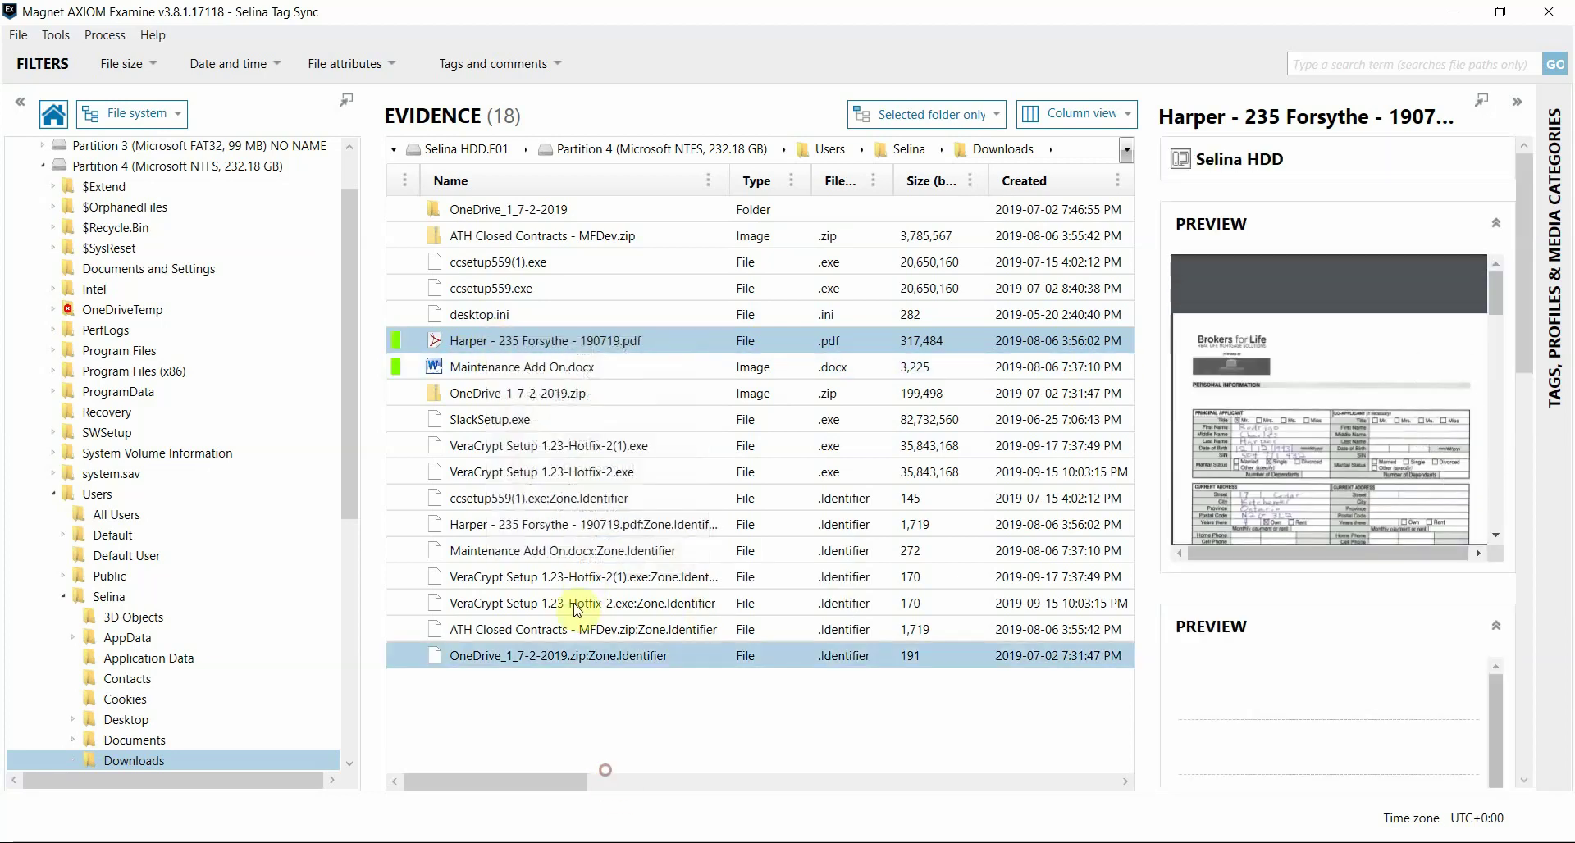
# View the PDF's related artifacts under Documents > PDF Documents
pyautogui.rightClick(541, 351)
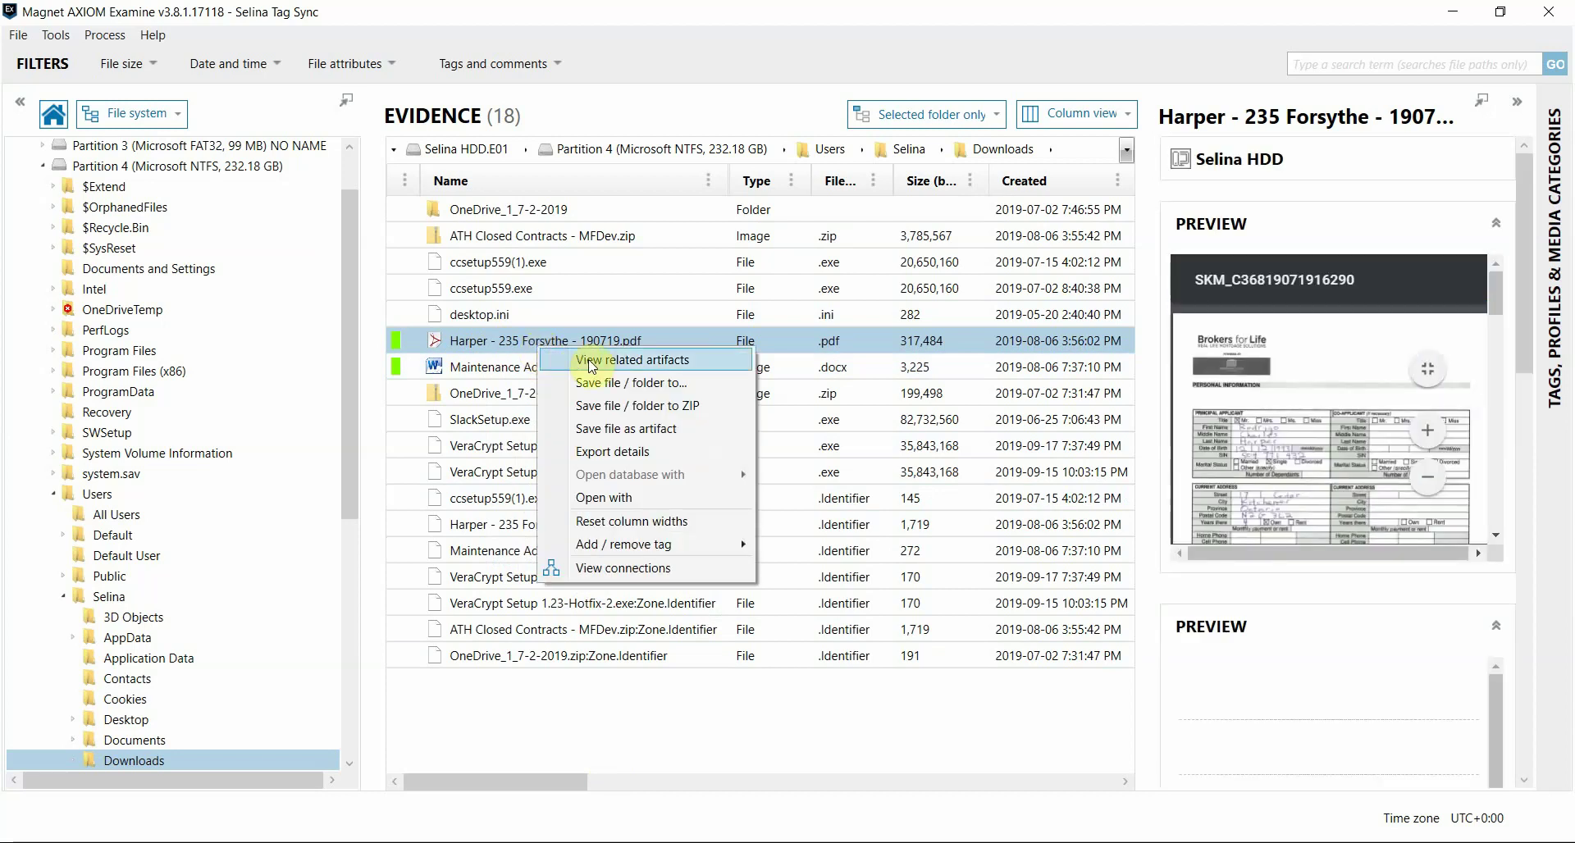
pyautogui.click(593, 362)
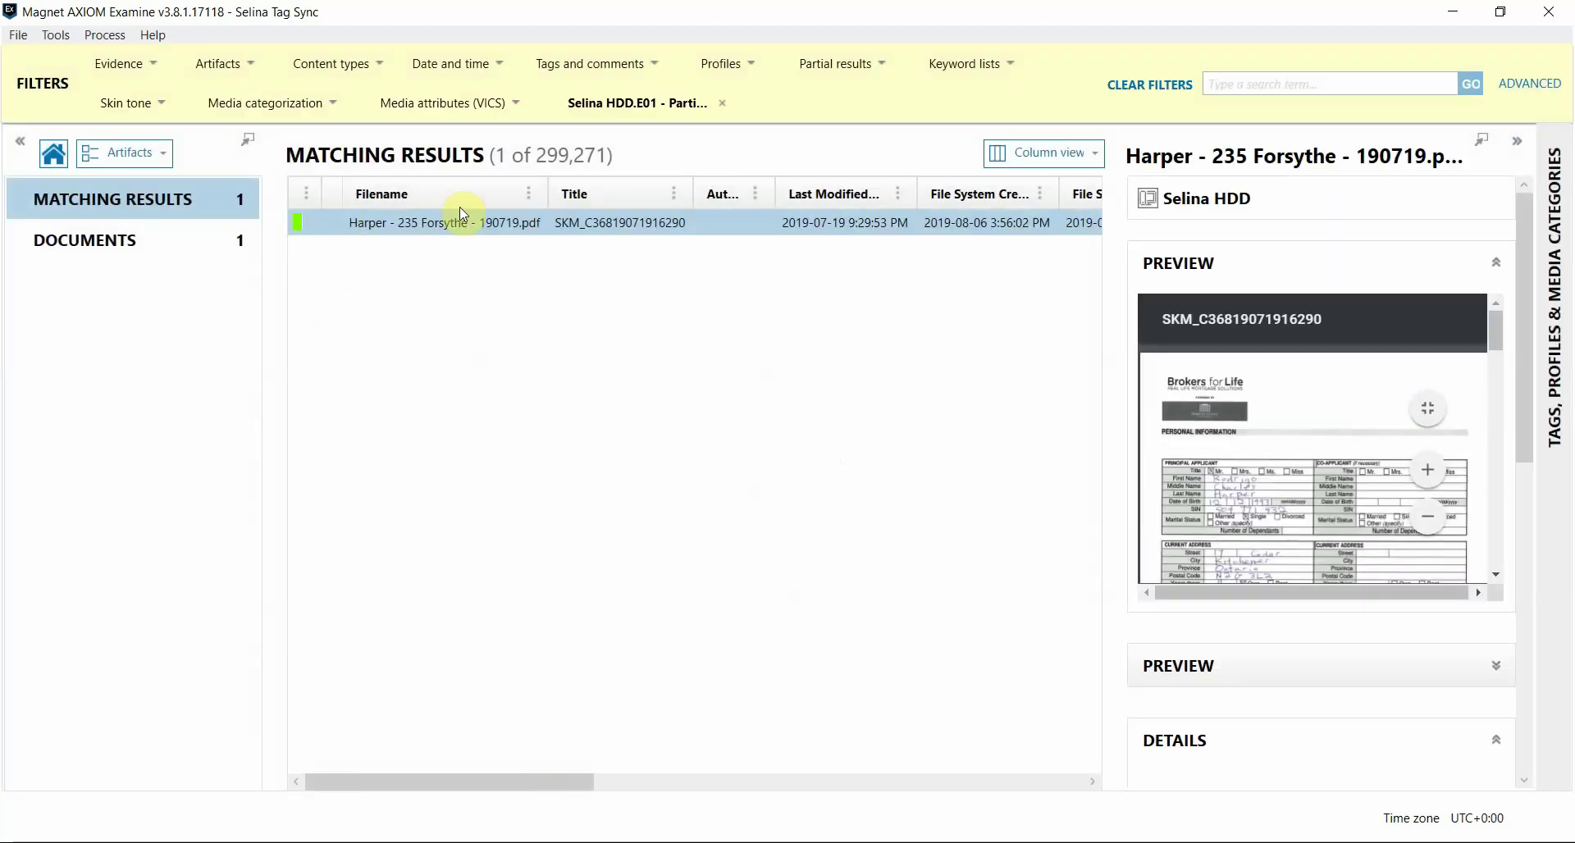
pyautogui.click(163, 253)
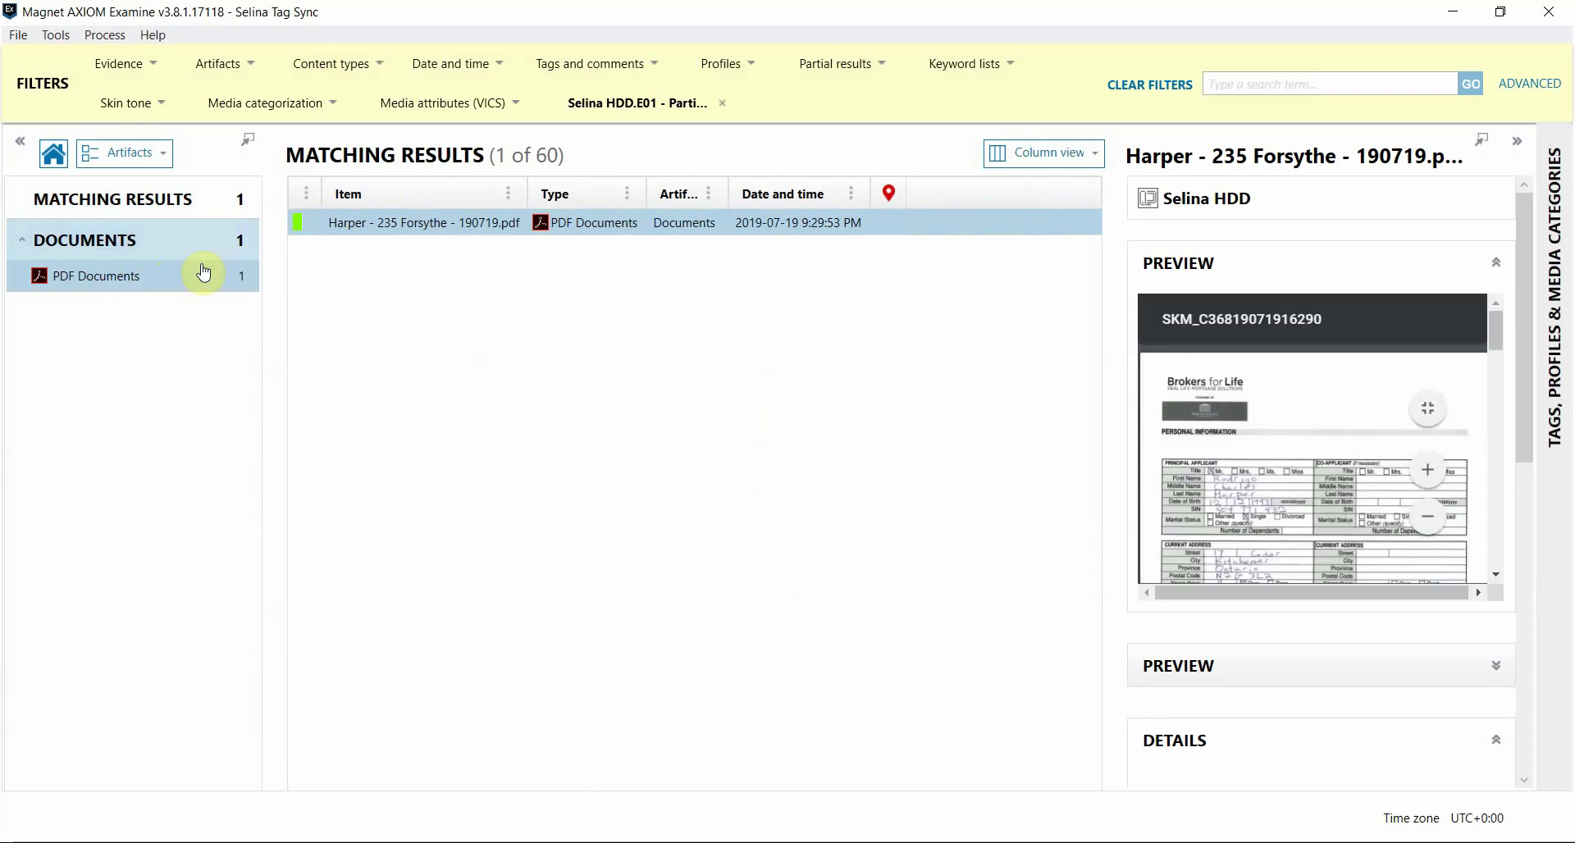
pyautogui.click(169, 290)
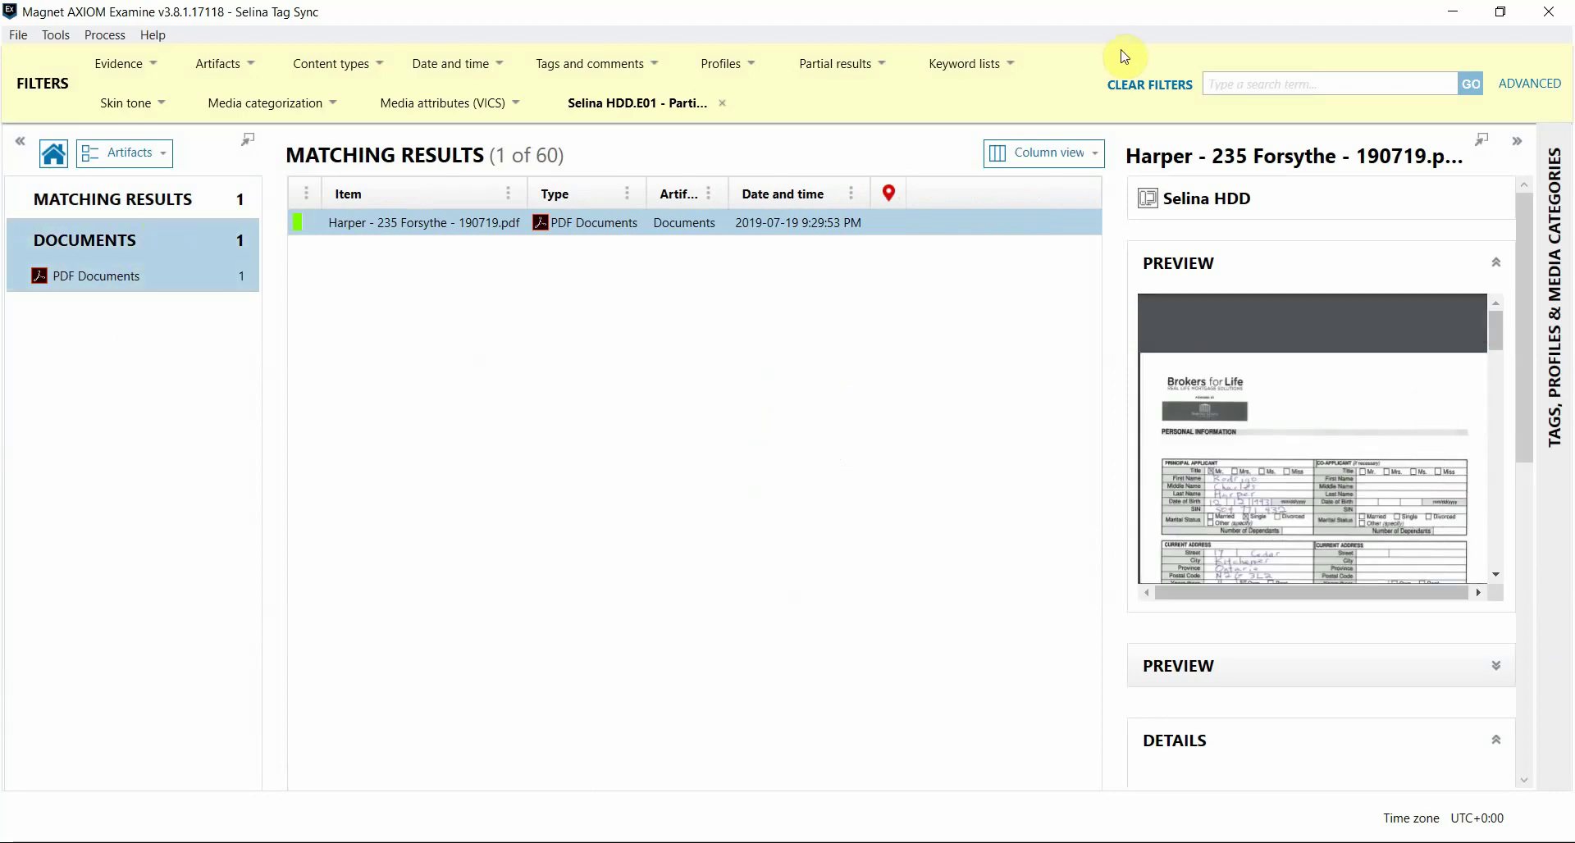
# Clear the PDF Documents filter and switch back to the File system view
pyautogui.click(1130, 95)
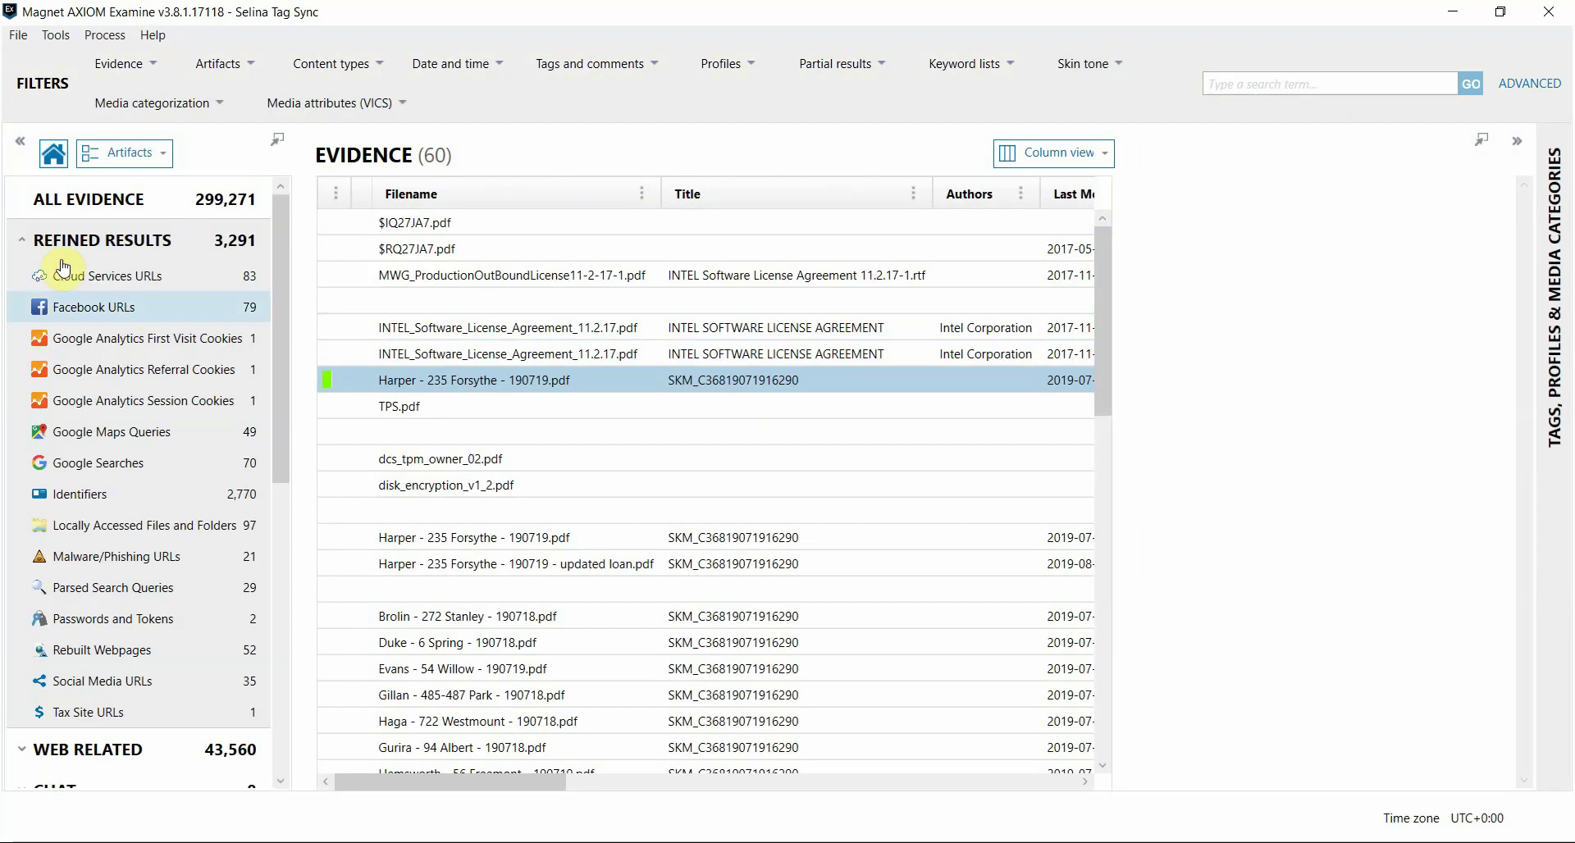
pyautogui.click(18, 486)
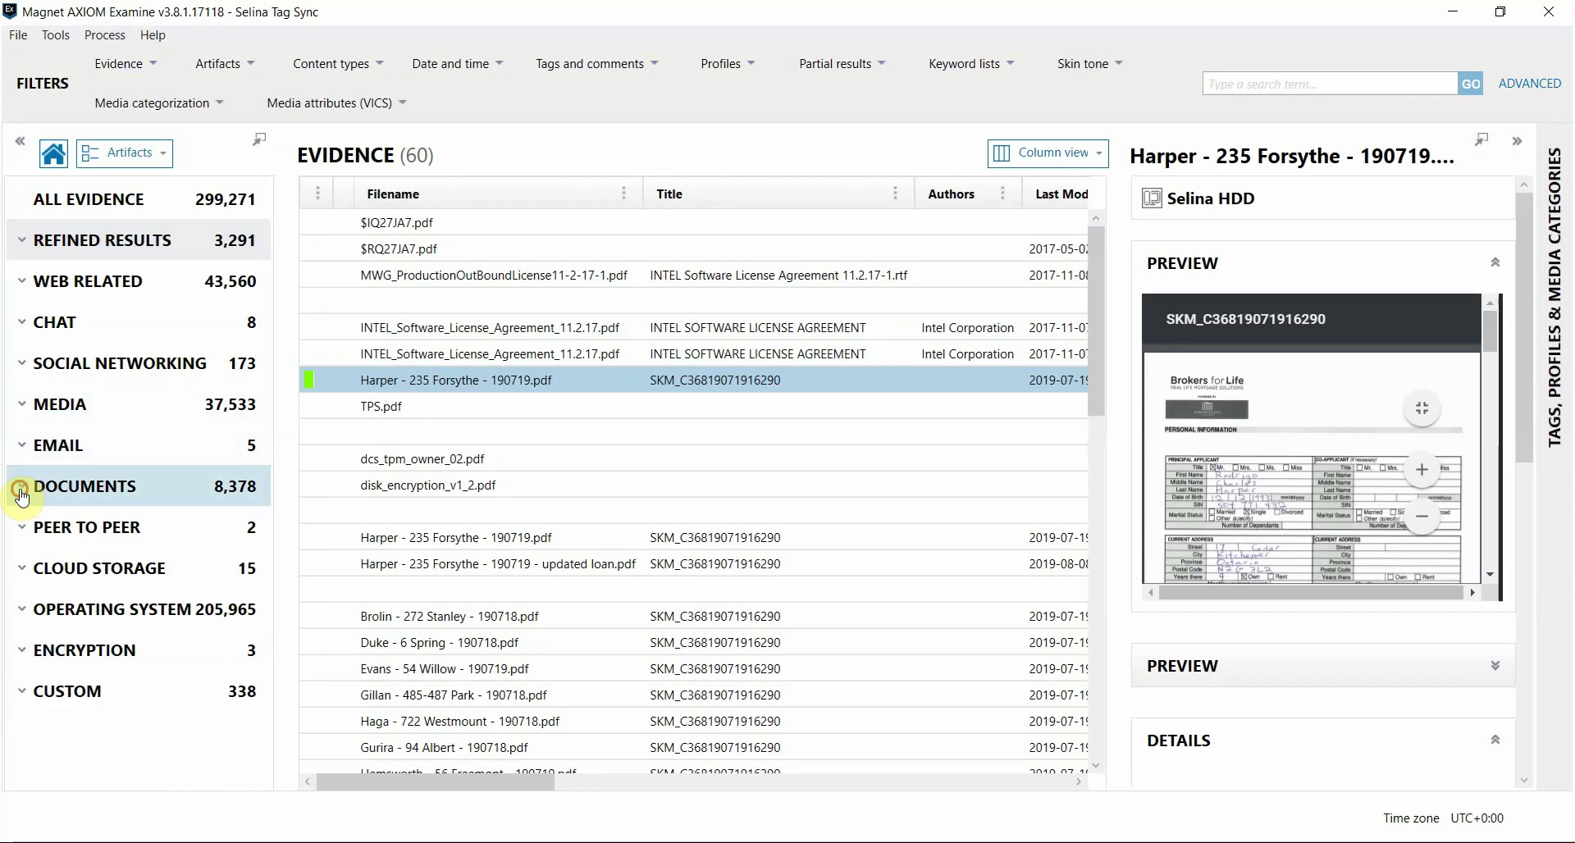
pyautogui.click(145, 152)
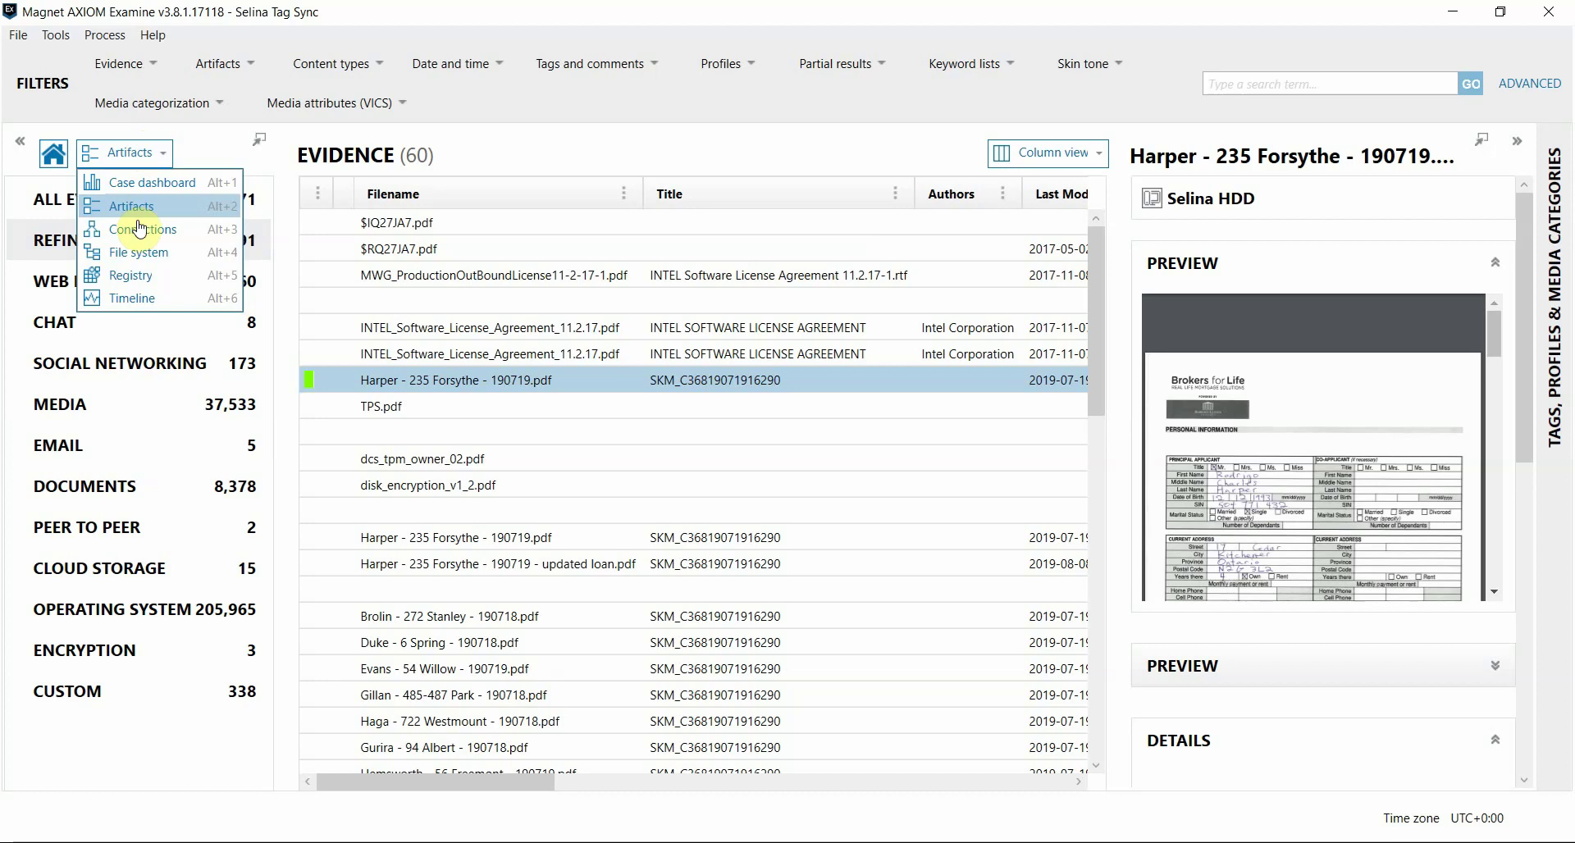
pyautogui.click(133, 261)
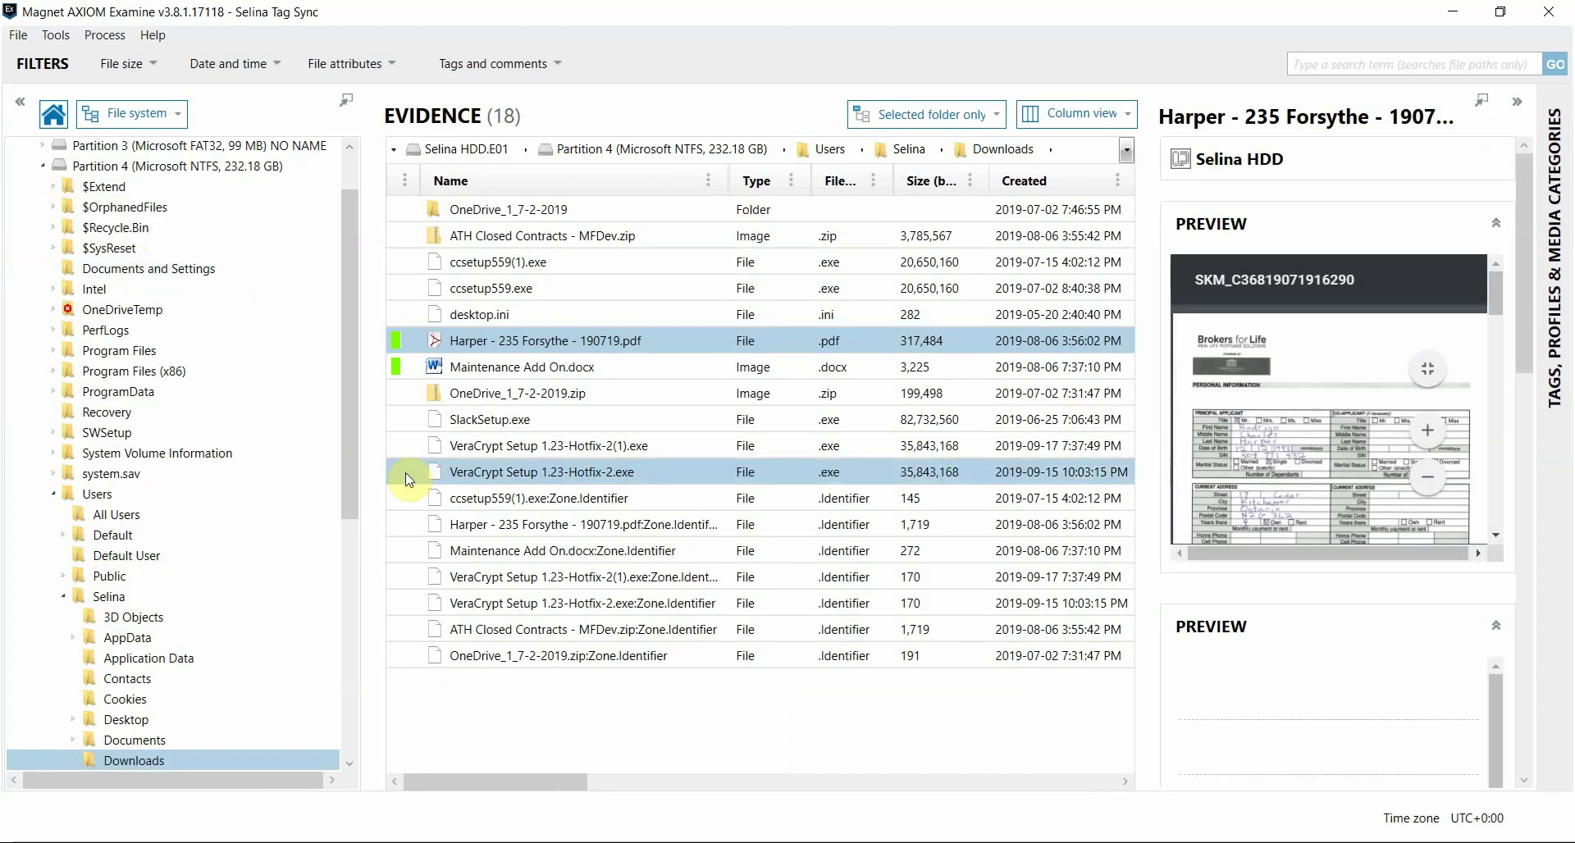
# Tag SlackSetup.exe in Downloads as Evidence
pyautogui.click(504, 428)
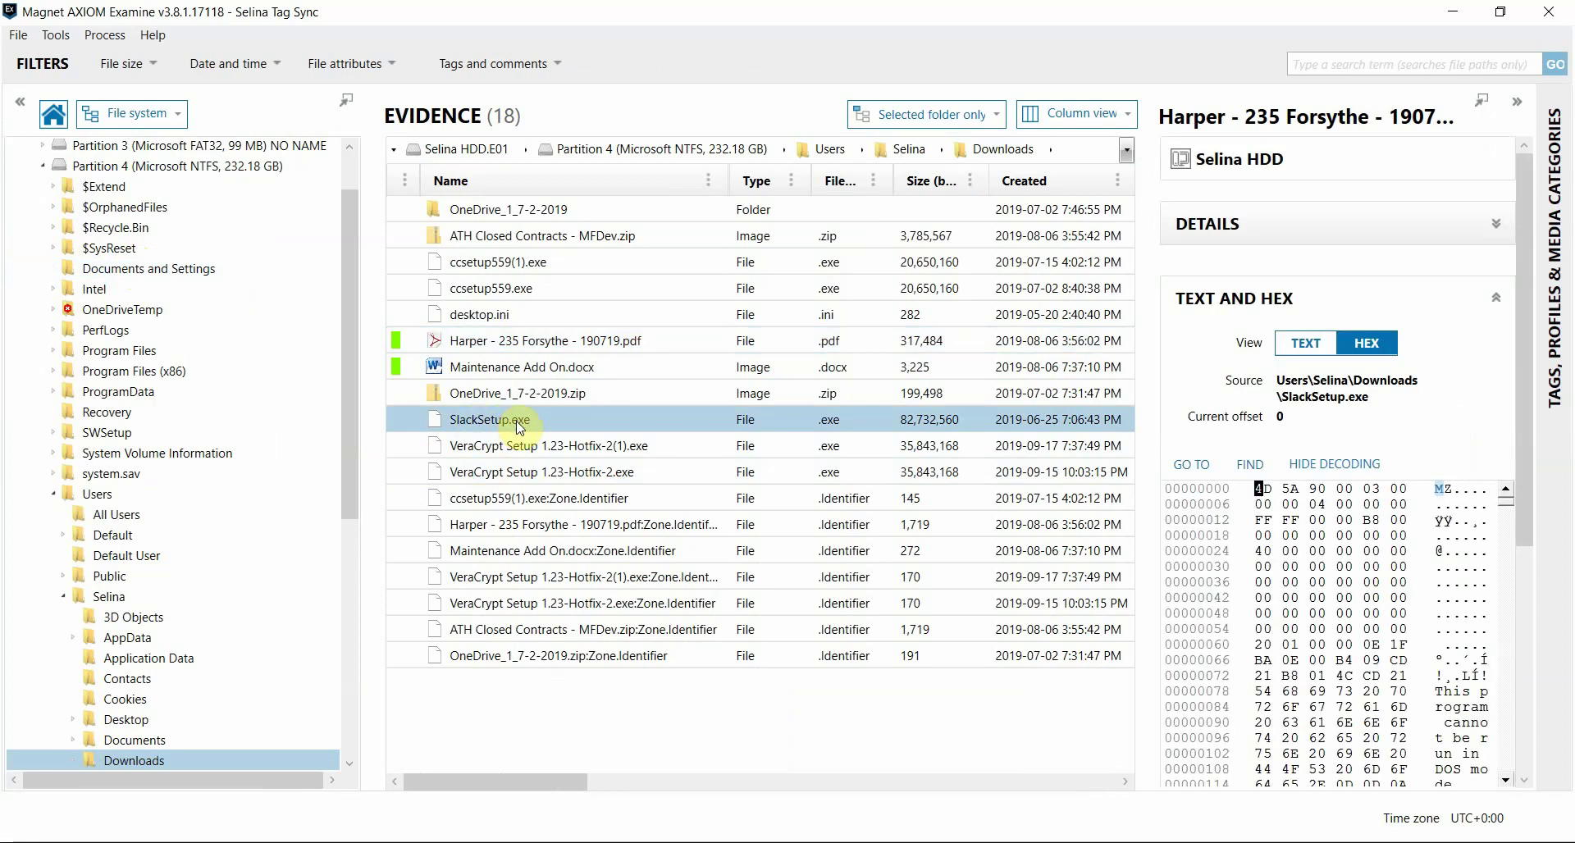
pyautogui.rightClick(519, 428)
pyautogui.moveTo(591, 627)
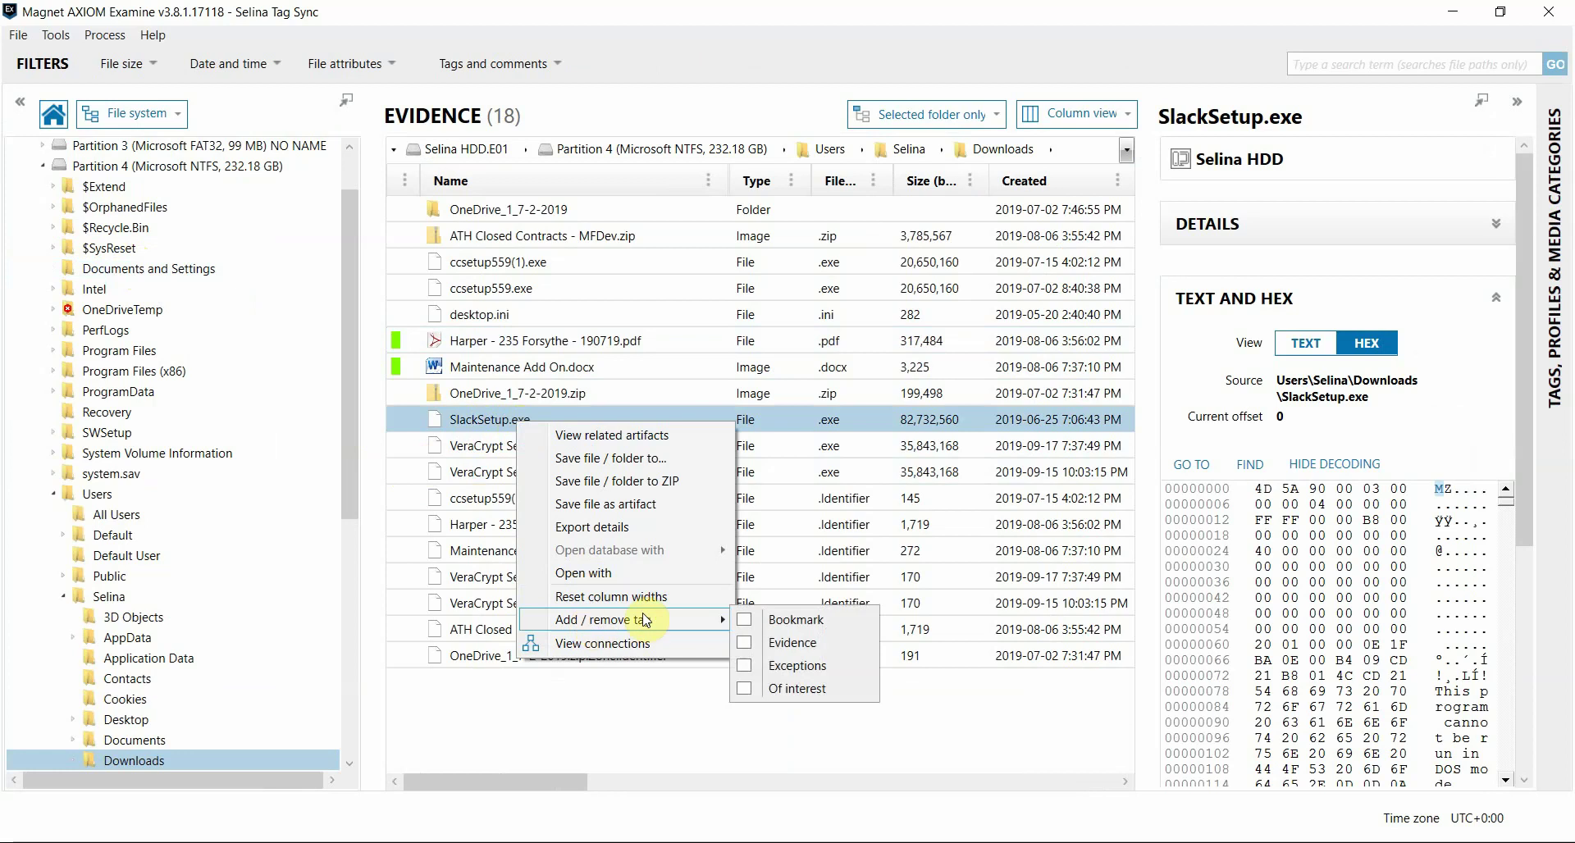
pyautogui.click(746, 647)
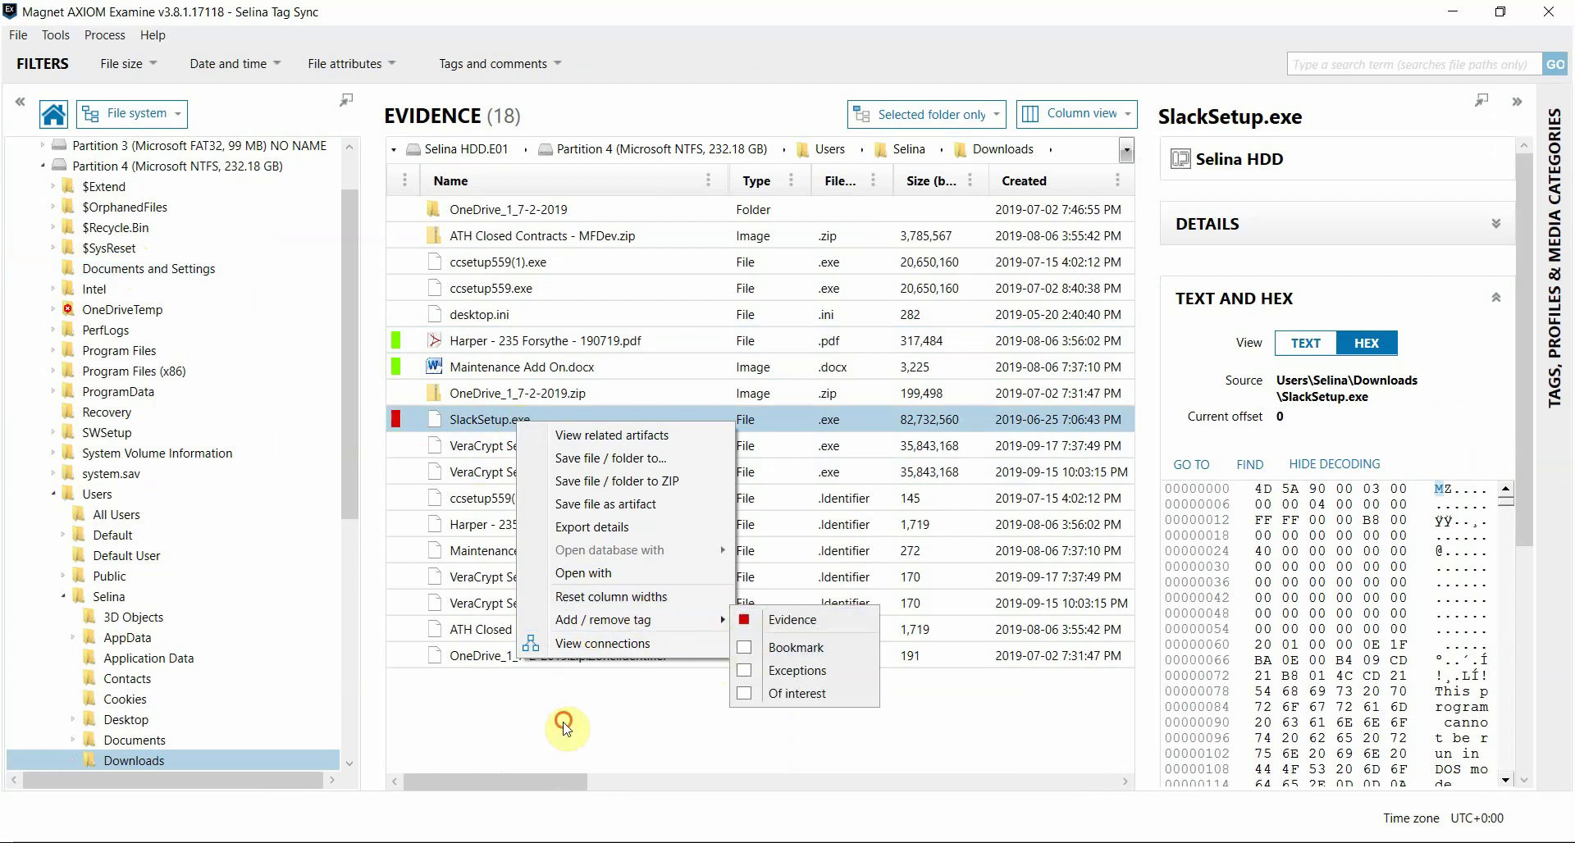
pyautogui.click(562, 720)
# Switch to Artifacts and open Tagged From File System > EXE to show SlackSetup.exe
pyautogui.click(176, 113)
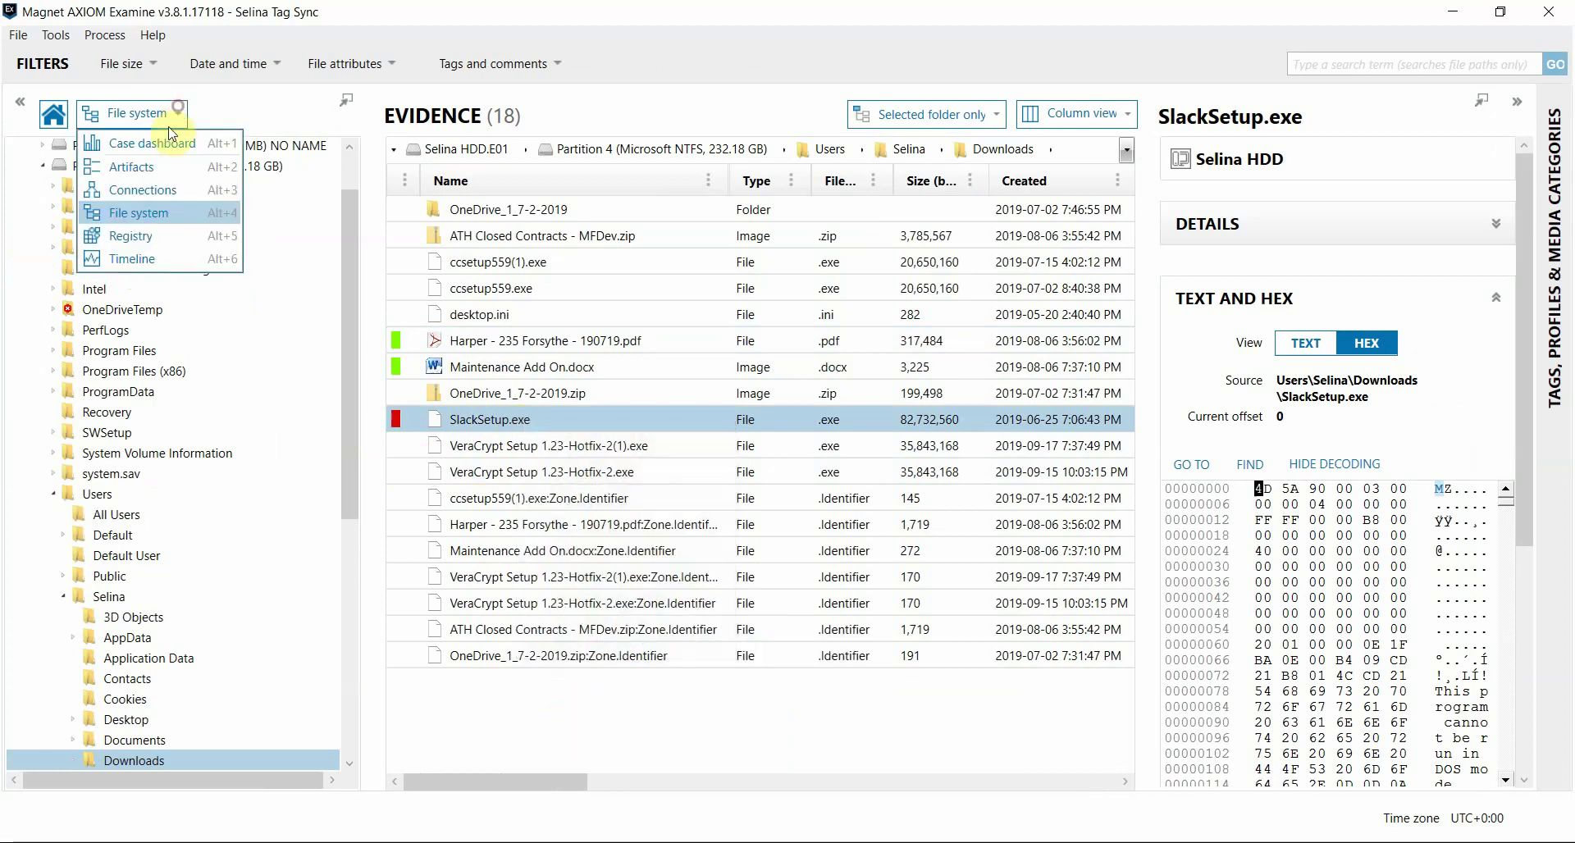
pyautogui.click(131, 166)
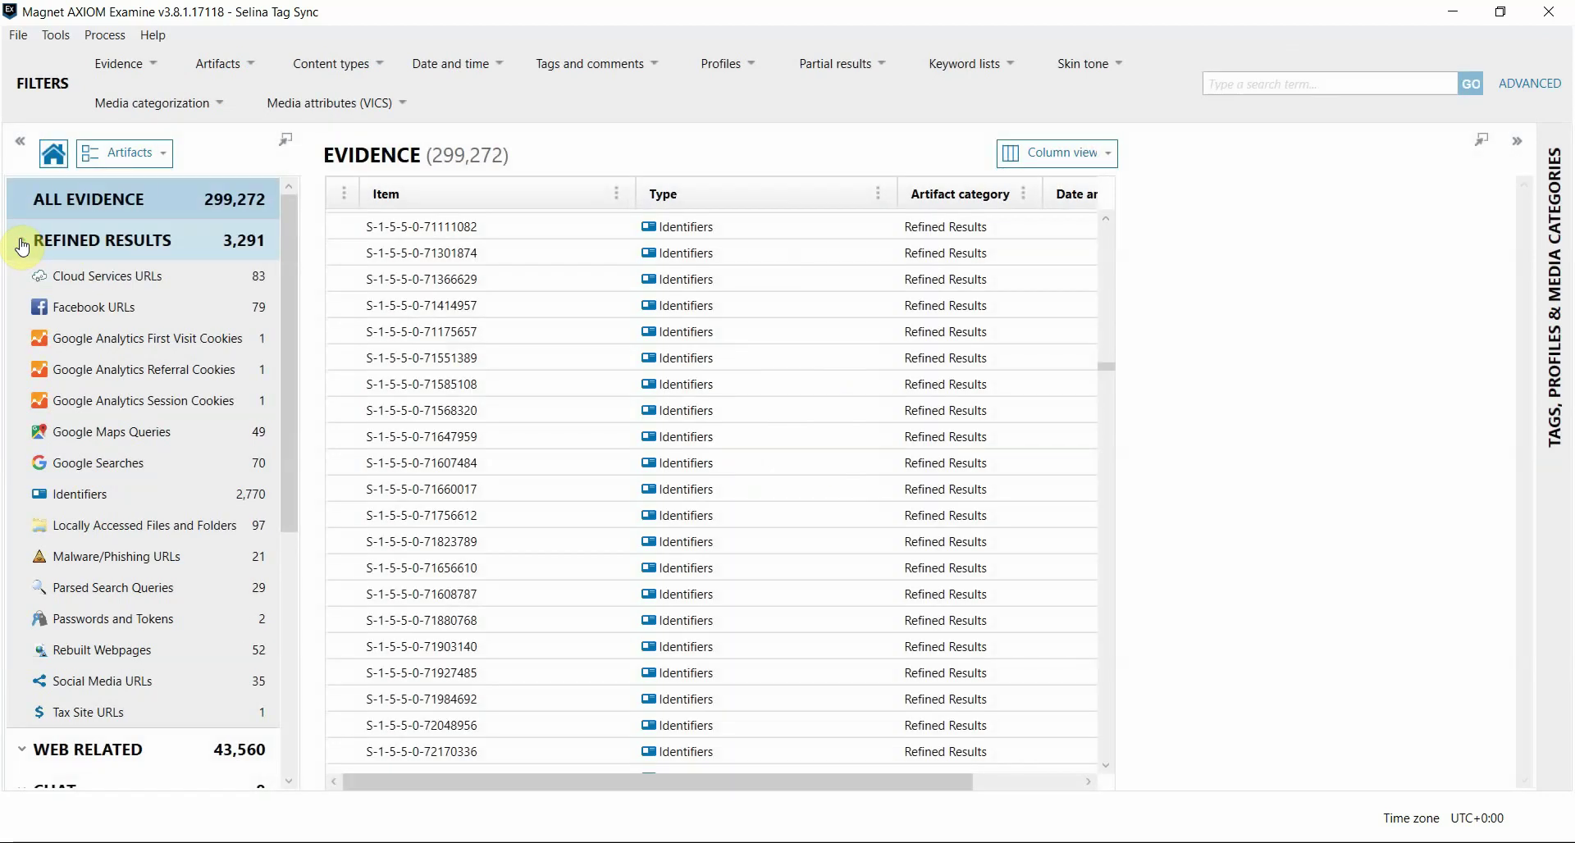
pyautogui.click(23, 245)
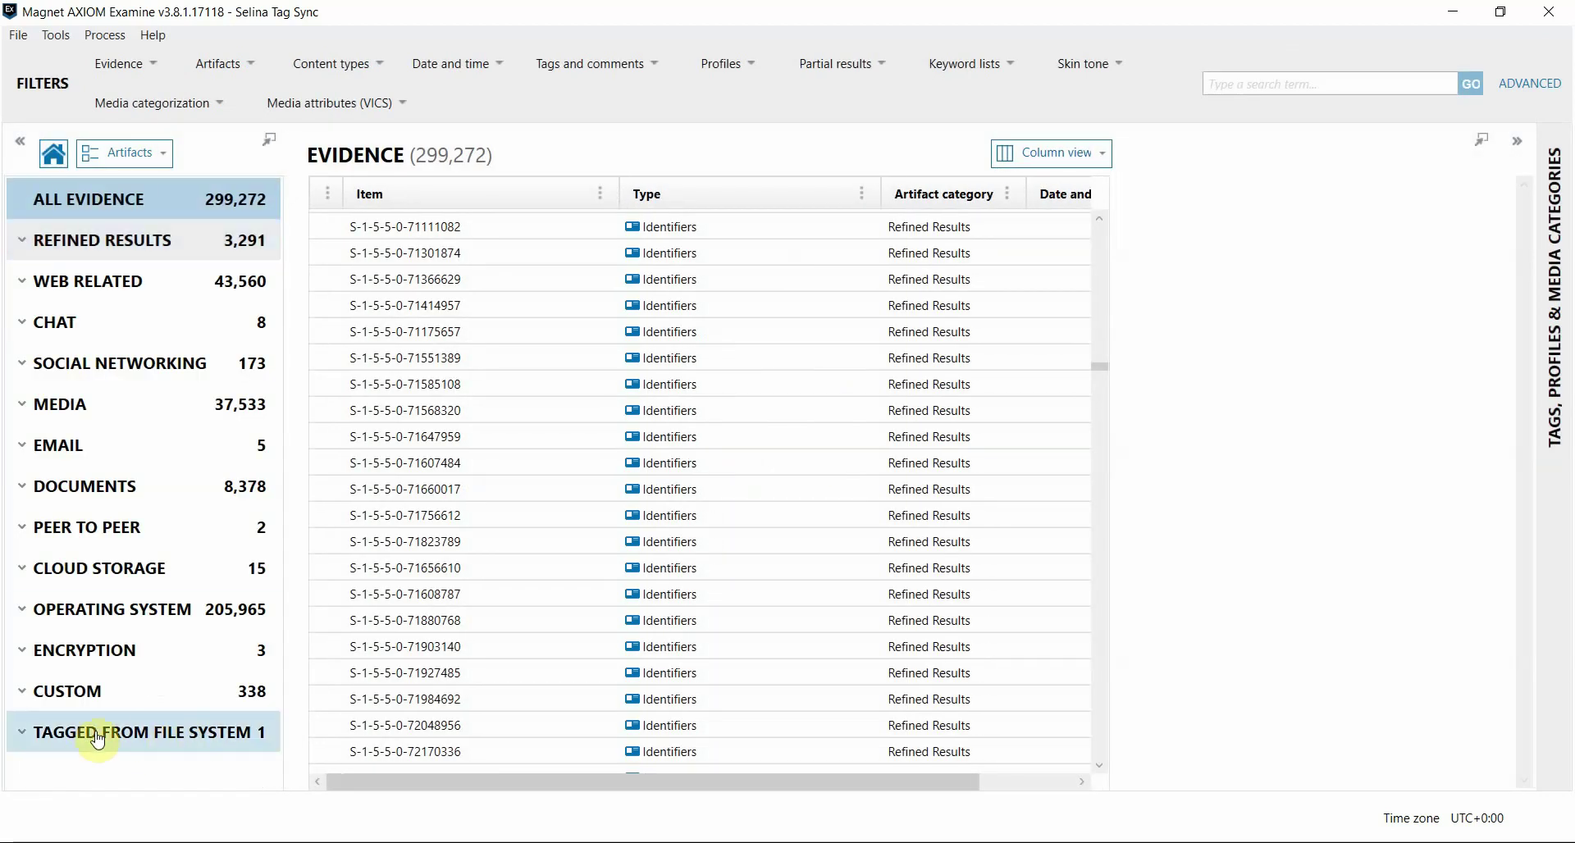
pyautogui.click(127, 731)
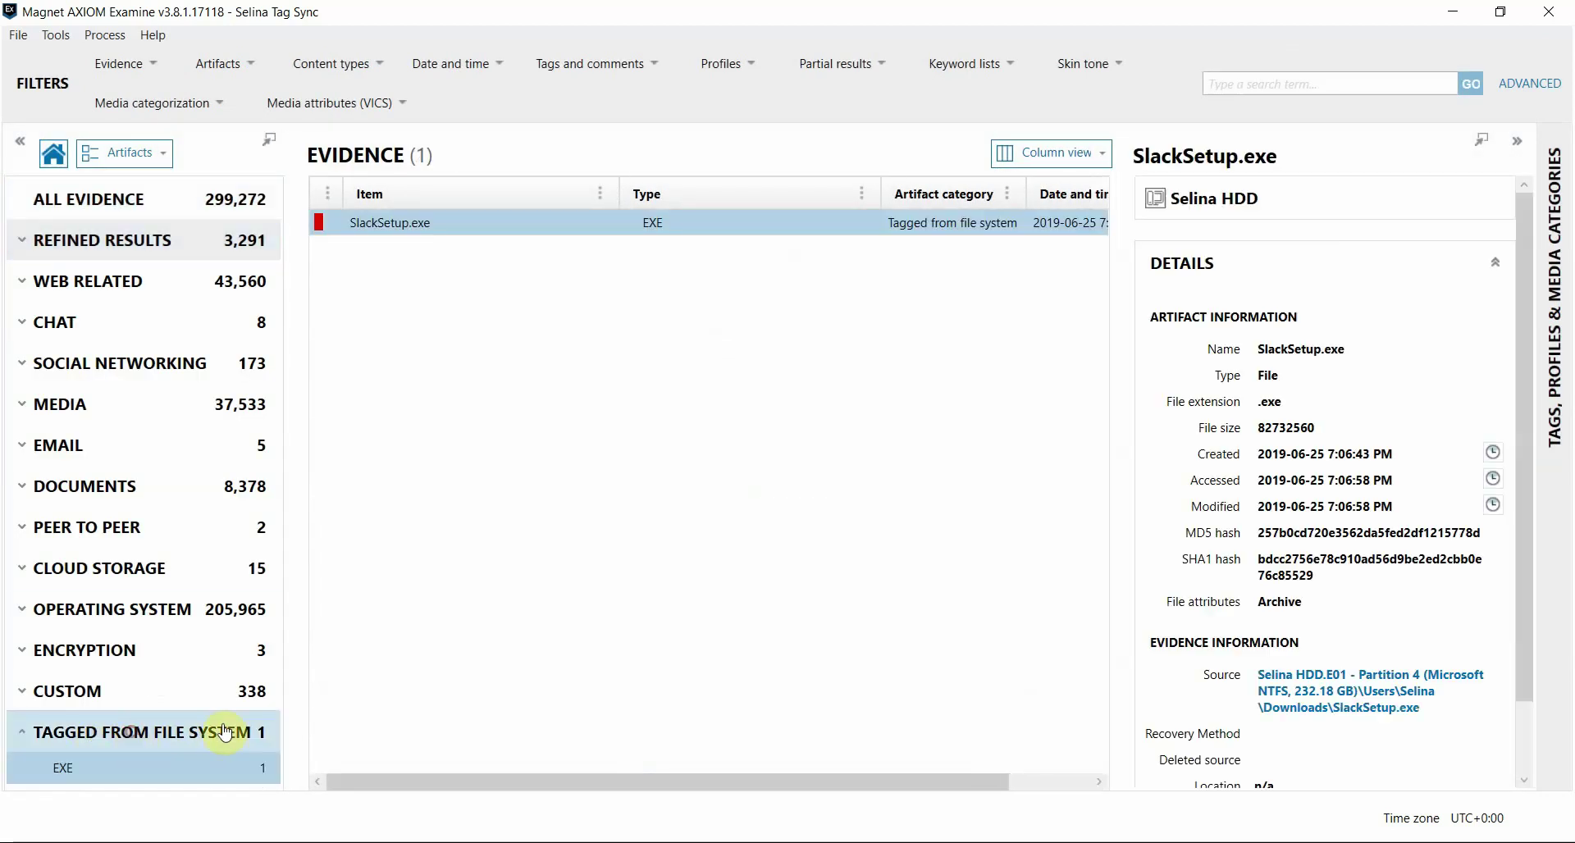
pyautogui.click(125, 776)
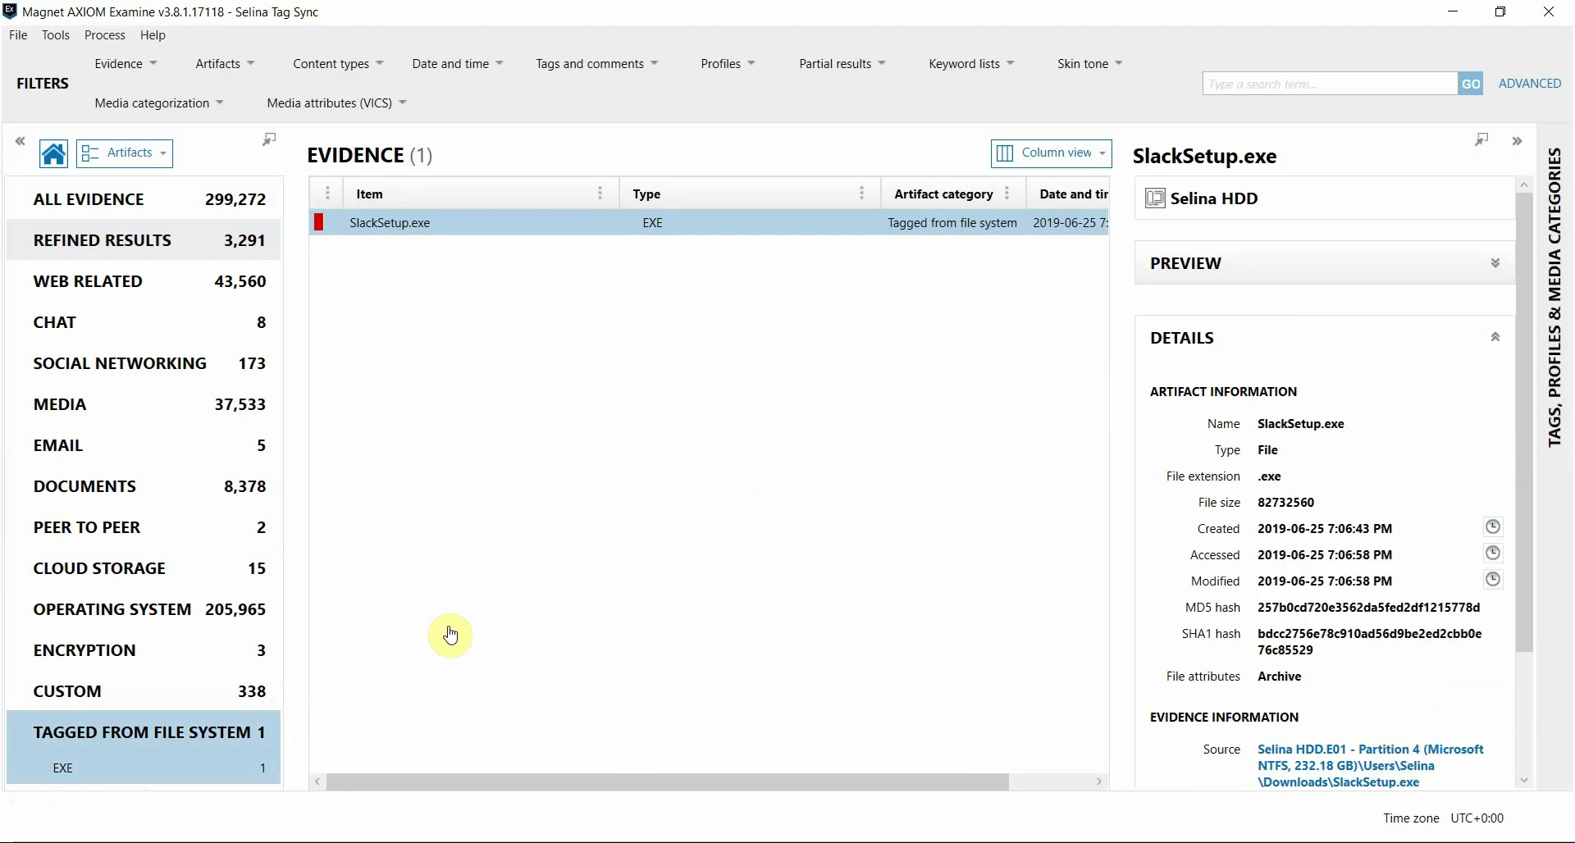